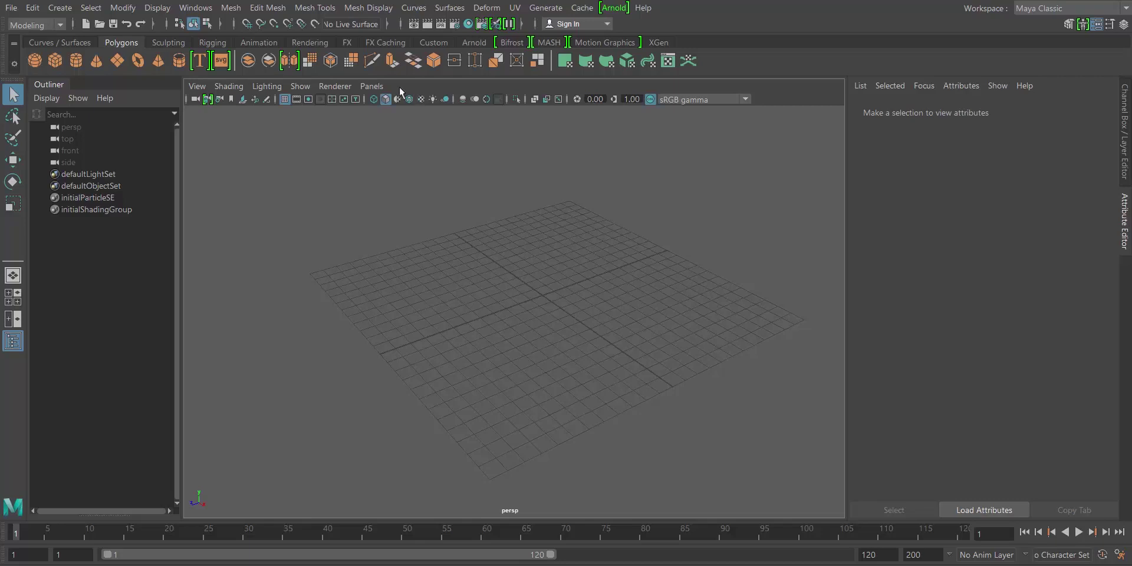
# - Switch to the FX menu set and create a 3D fluid container with an emitter at the grid centre
pyautogui.click(50, 27)
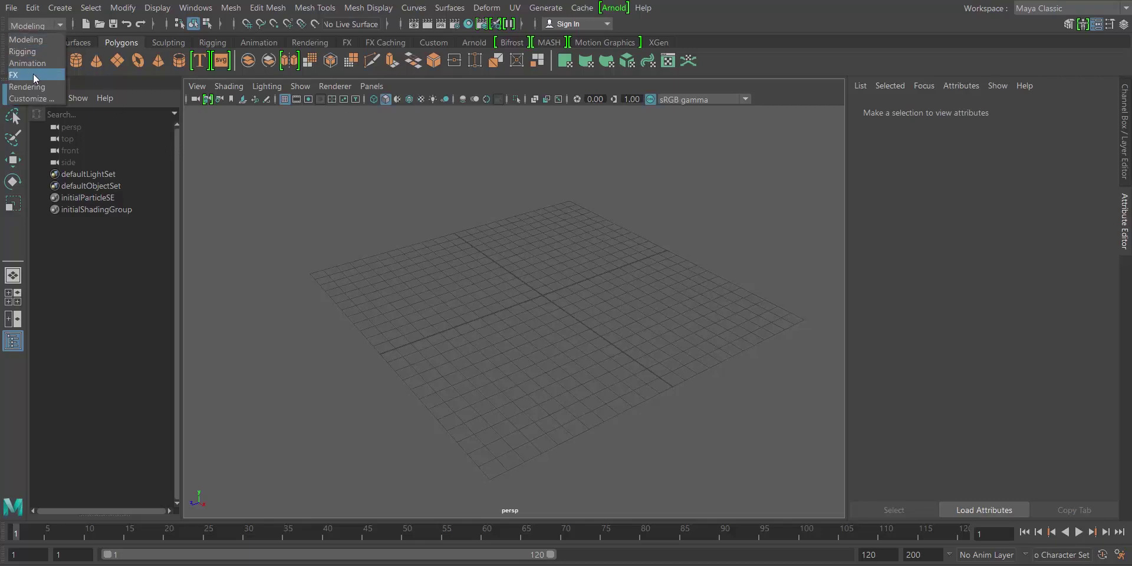
pyautogui.click(17, 75)
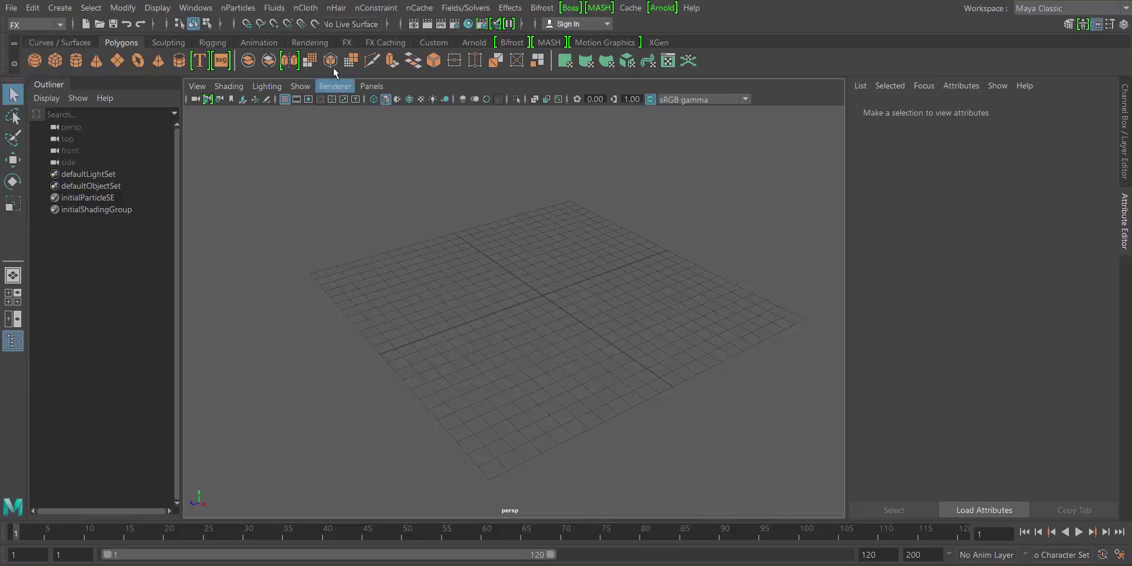
pyautogui.click(280, 14)
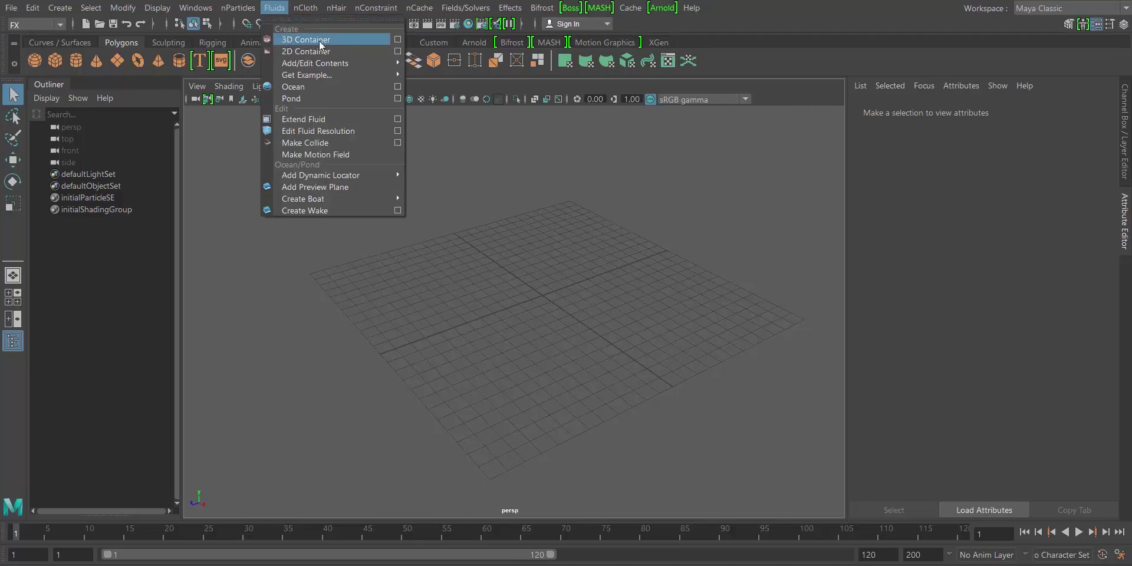
pyautogui.click(747, 25)
pyautogui.click(347, 43)
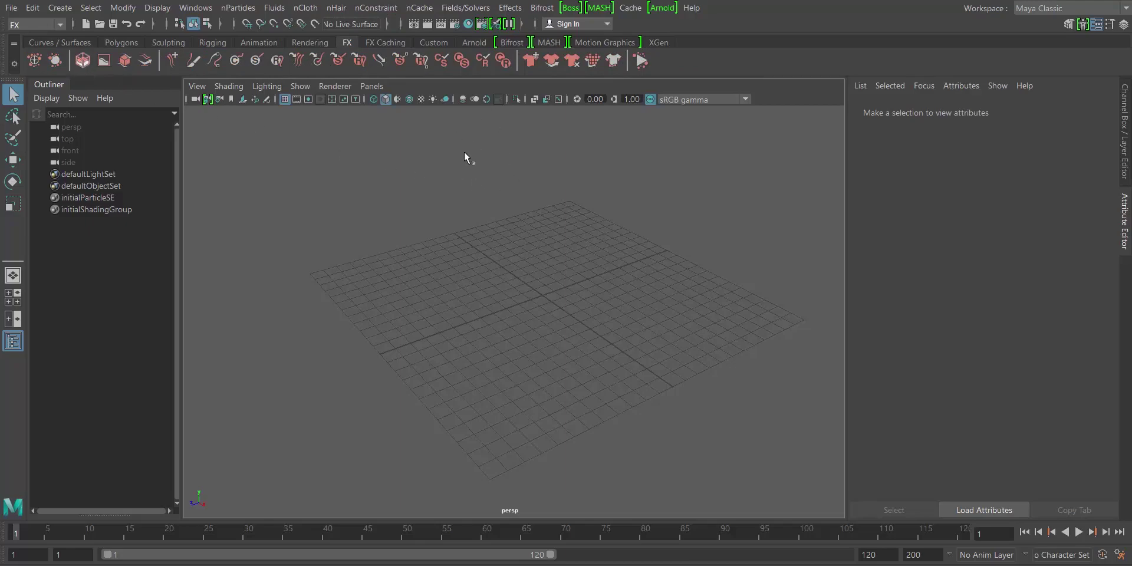
pyautogui.keyDown('alt'); pyautogui.moveTo(488, 228); pyautogui.dragTo(531, 215); pyautogui.keyUp('alt')
pyautogui.keyDown('alt'); pyautogui.moveTo(530, 213); pyautogui.dragTo(476, 198, button='middle'); pyautogui.keyUp('alt')
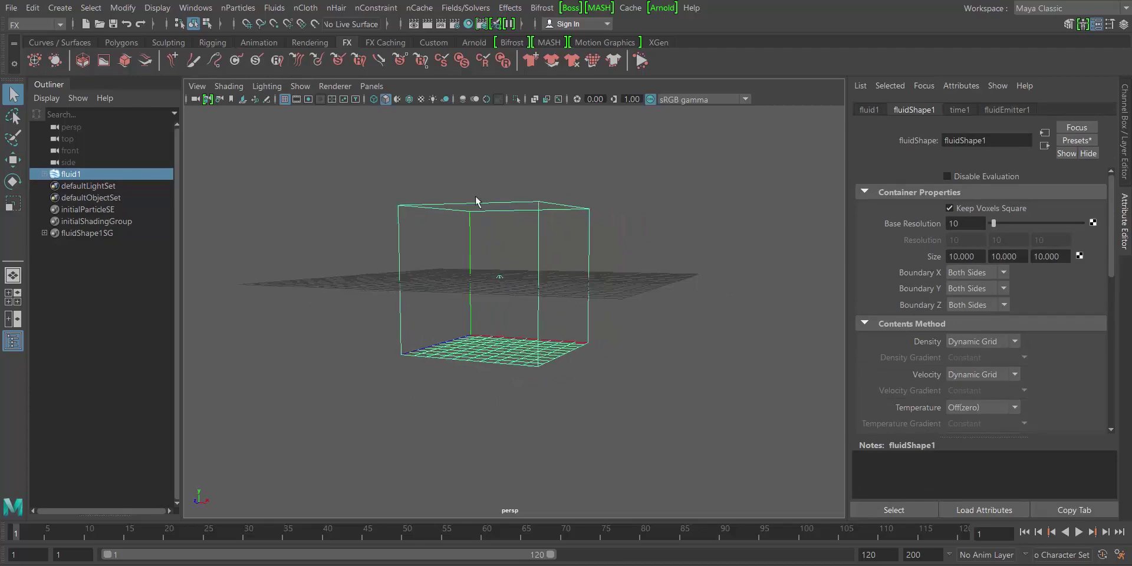
# - Move the fluid container up about 4.8 units so its base rests on the grid
pyautogui.keyDown('alt'); pyautogui.moveTo(476, 201); pyautogui.dragTo(488, 221); pyautogui.keyUp('alt')
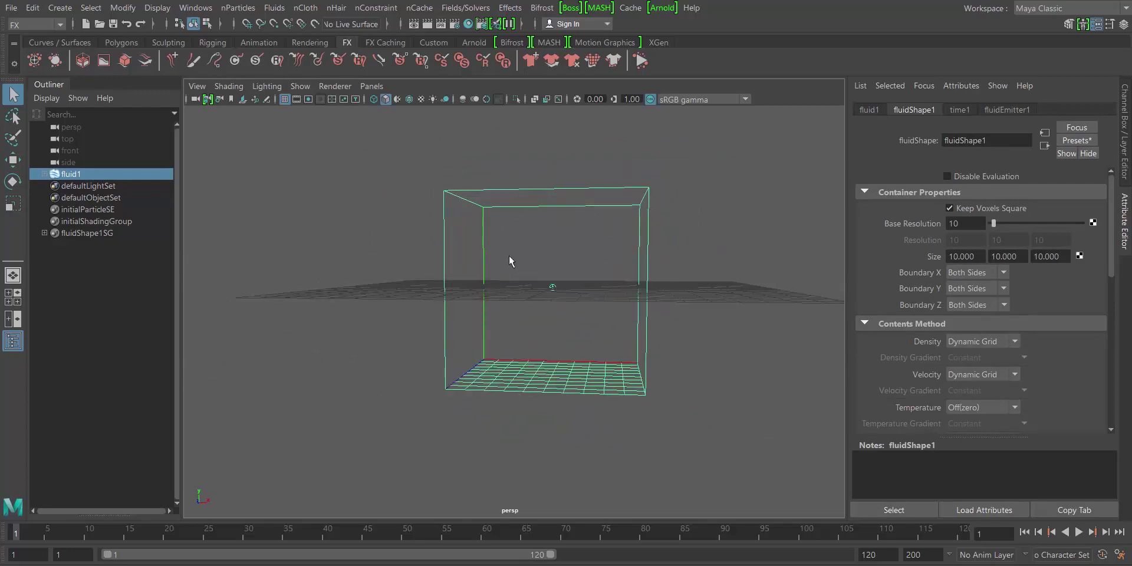
pyautogui.moveTo(546, 250)
pyautogui.keyDown('alt'); pyautogui.mouseDown()
pyautogui.moveTo(555, 216)
pyautogui.moveTo(555, 243)
pyautogui.mouseUp(); pyautogui.keyUp('alt')
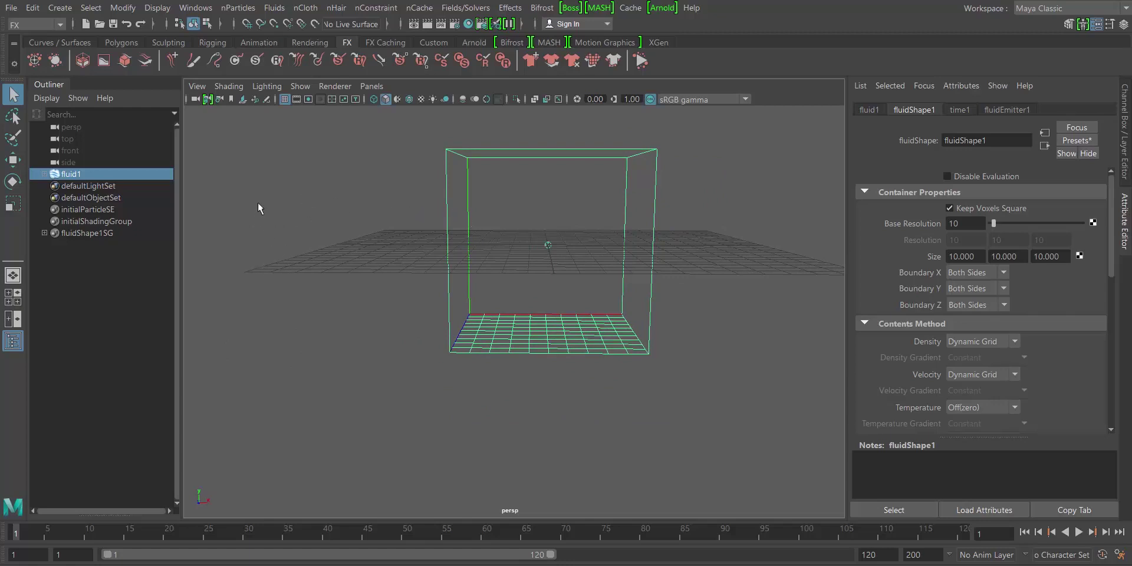
pyautogui.keyDown('alt'); pyautogui.moveTo(502, 177); pyautogui.dragTo(496, 229); pyautogui.keyUp('alt')
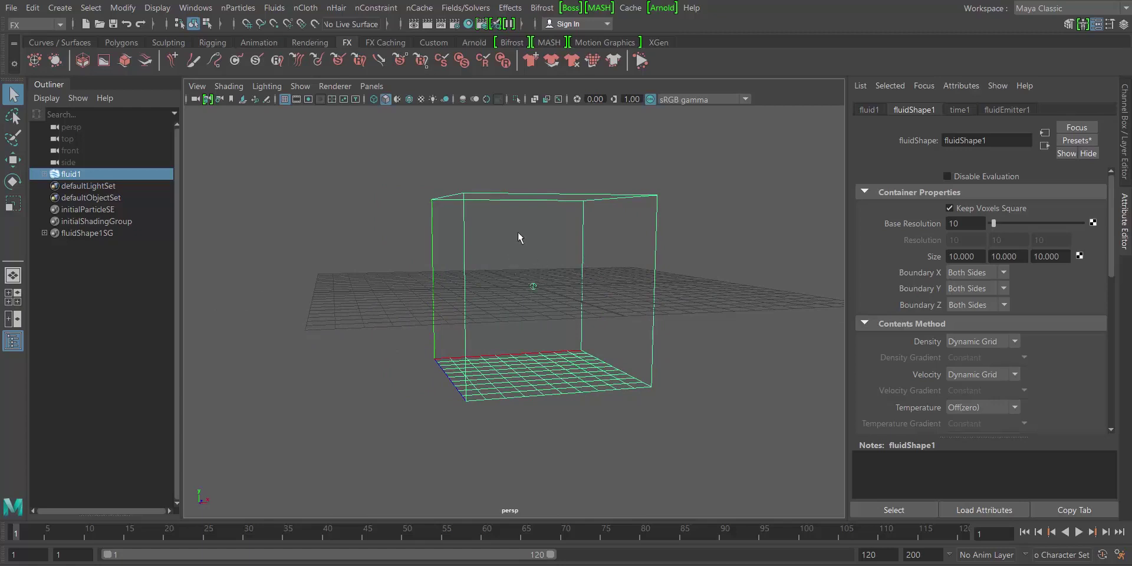
pyautogui.keyDown('alt'); pyautogui.moveTo(502, 247); pyautogui.dragTo(560, 178); pyautogui.keyUp('alt')
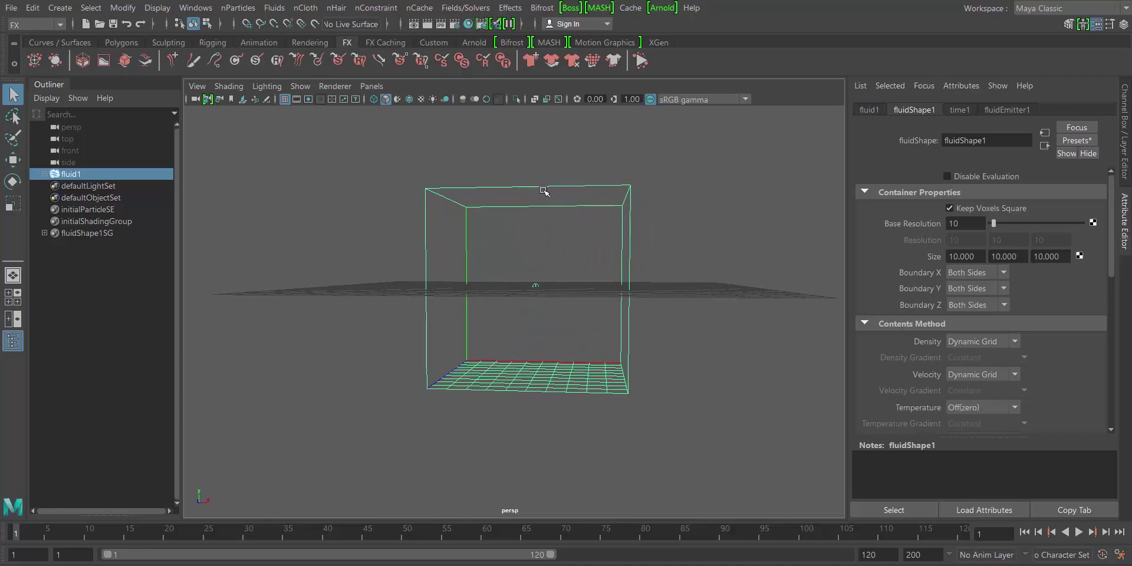
pyautogui.press('w')
pyautogui.moveTo(537, 224); pyautogui.dragTo(554, 134)
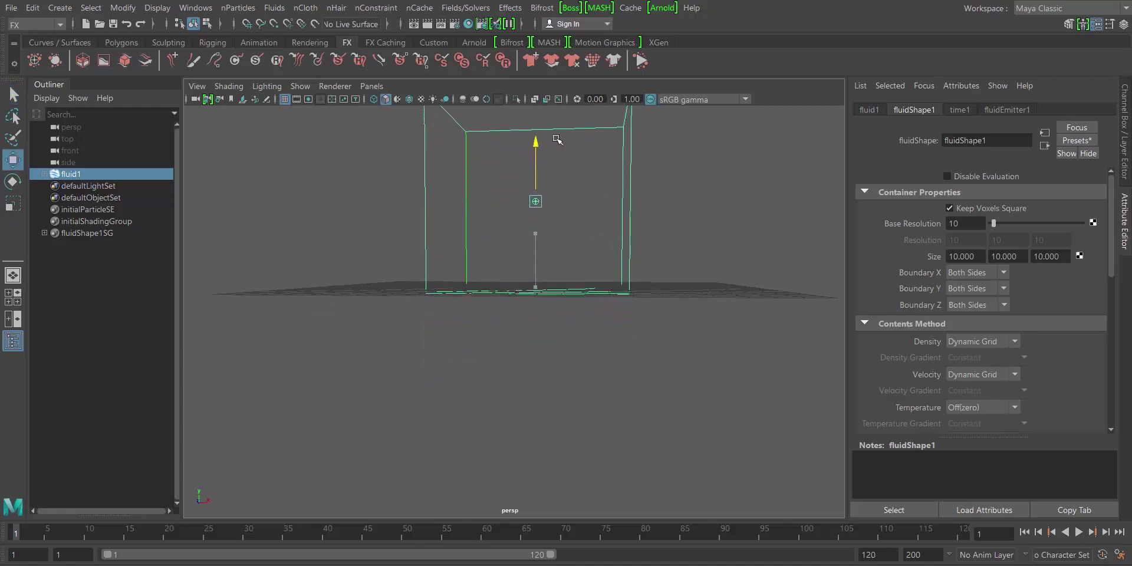
pyautogui.keyDown('alt'); pyautogui.moveTo(528, 247); pyautogui.dragTo(496, 252); pyautogui.keyUp('alt')
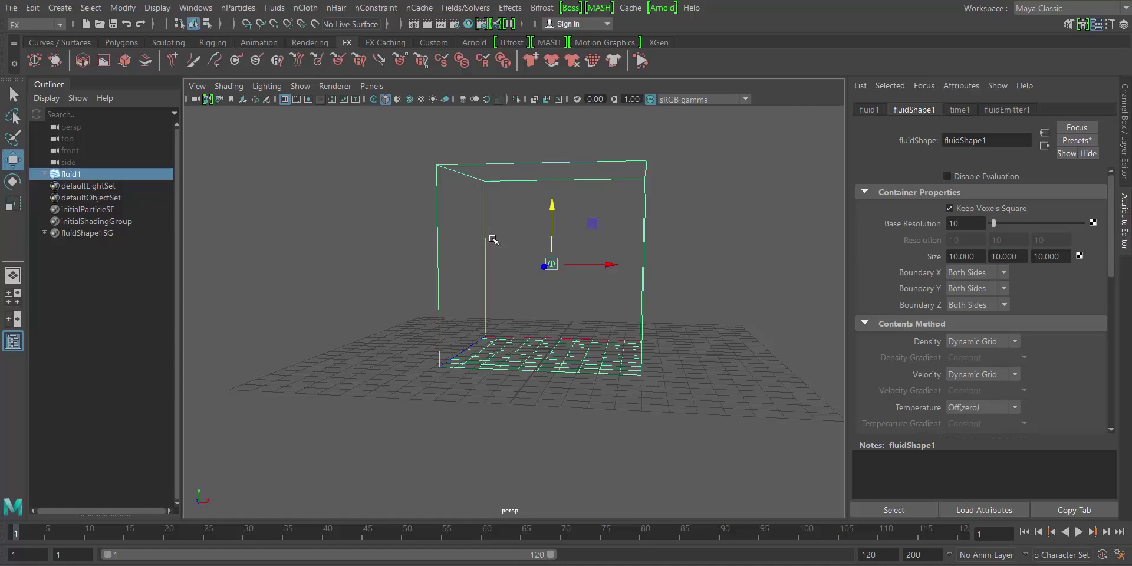
# - Examine the fluid container's transform scale values and compare them with its size and resolution attributes
pyautogui.click(1125, 149)
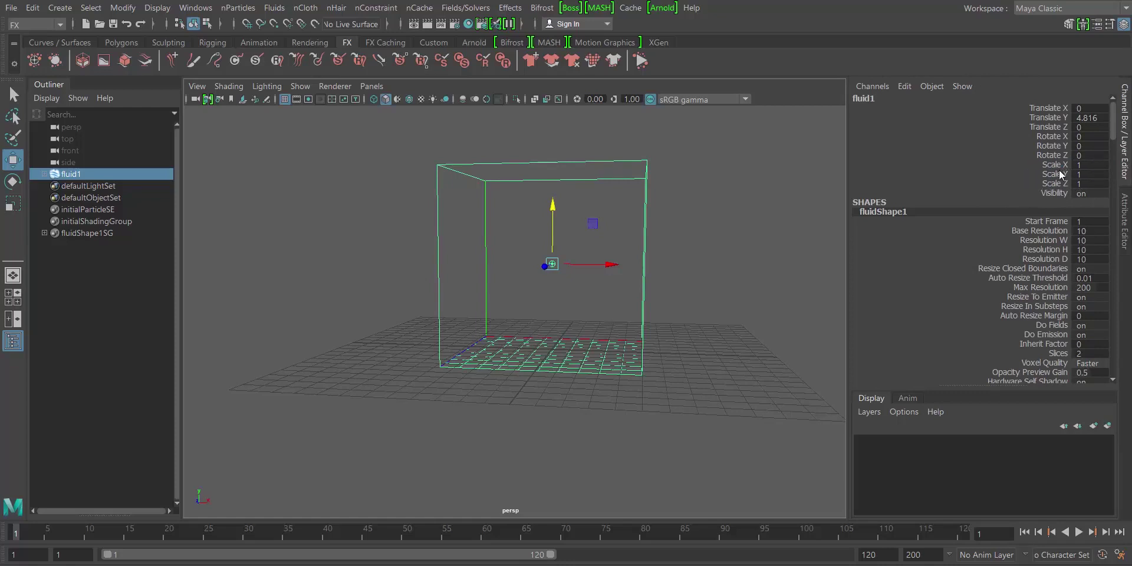
pyautogui.click(1125, 203)
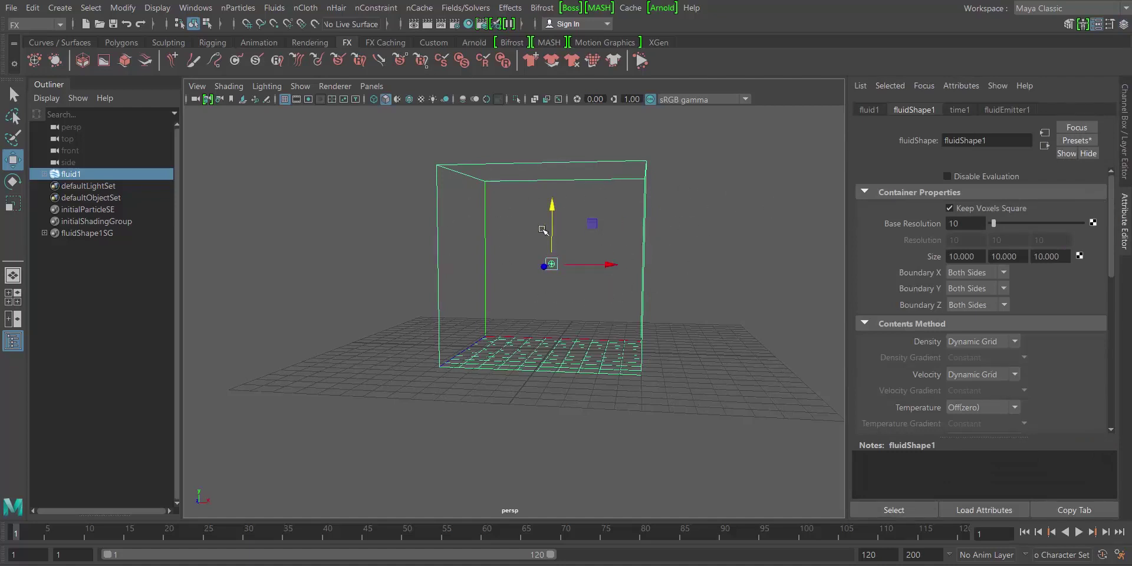
pyautogui.moveTo(985, 255); pyautogui.dragTo(939, 257)
pyautogui.press('Tab')
pyautogui.click(1063, 256)
pyautogui.moveTo(971, 256); pyautogui.dragTo(945, 258)
pyautogui.press('Tab')
pyautogui.press('Tab')
pyautogui.keyDown('alt'); pyautogui.moveTo(715, 239); pyautogui.dragTo(470, 245, button='right'); pyautogui.keyUp('alt')
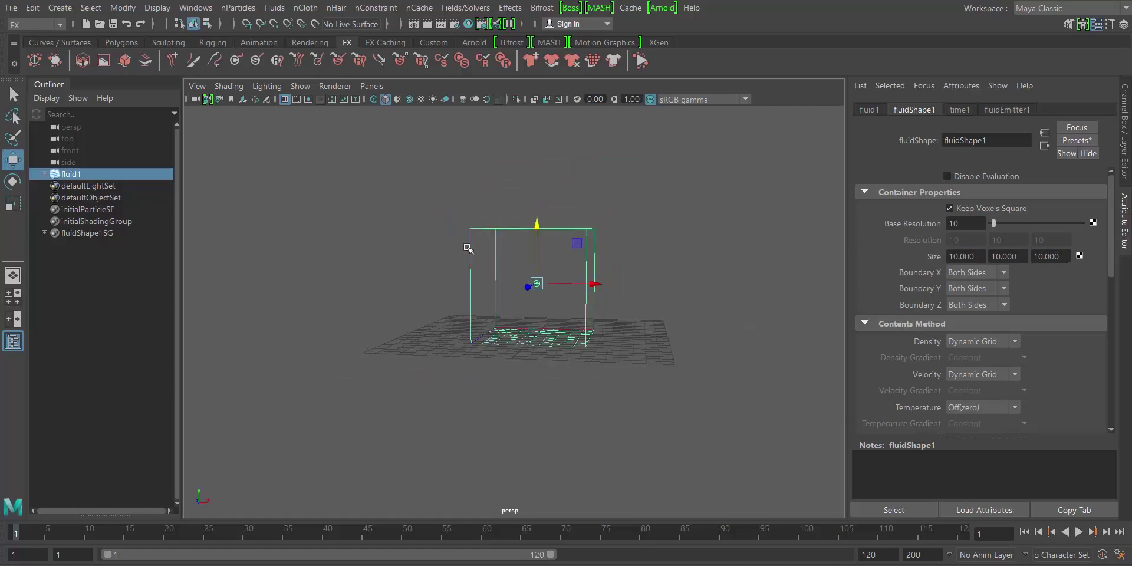
pyautogui.keyDown('alt'); pyautogui.moveTo(470, 245); pyautogui.dragTo(502, 303); pyautogui.keyUp('alt')
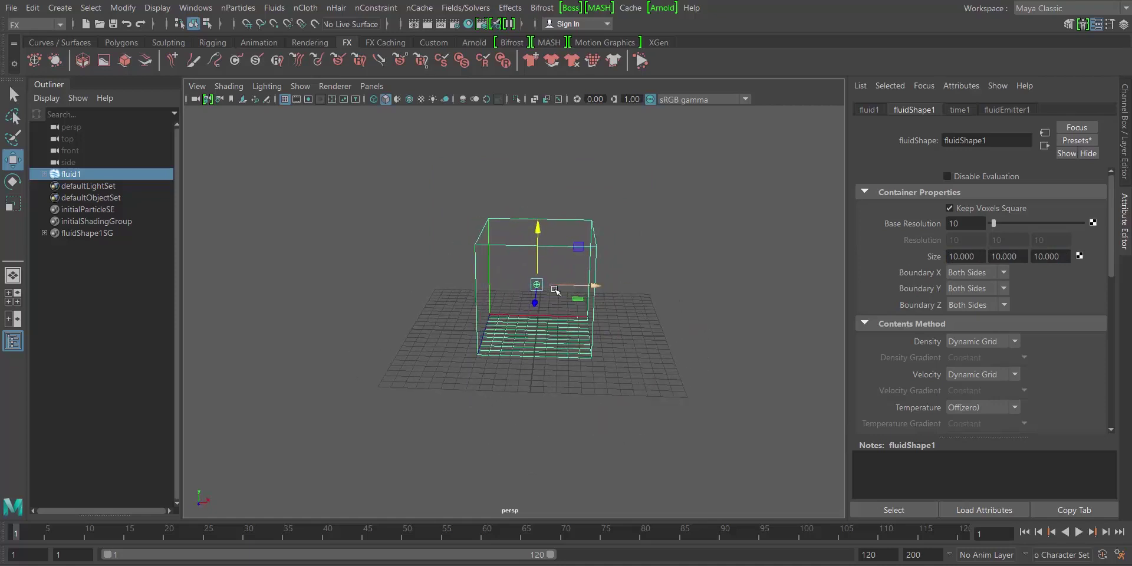
# - Set the fluid container's X size to 20 and check its transform scale values
pyautogui.doubleClick(983, 252)
pyautogui.write('20')
pyautogui.press('Return')
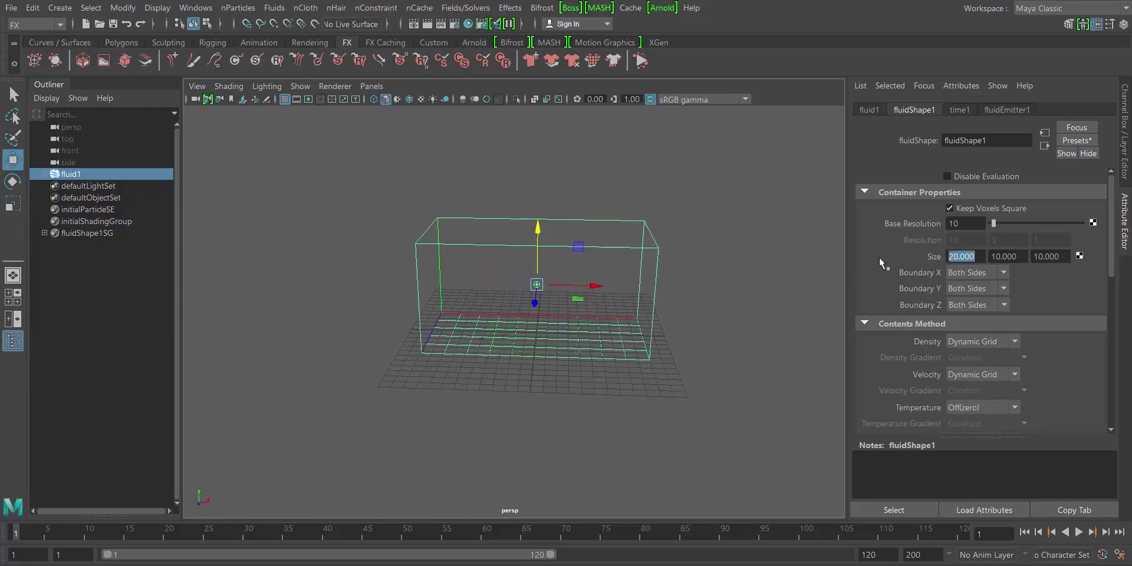
pyautogui.keyDown('alt'); pyautogui.moveTo(439, 262); pyautogui.dragTo(421, 251); pyautogui.keyUp('alt')
pyautogui.click(1124, 148)
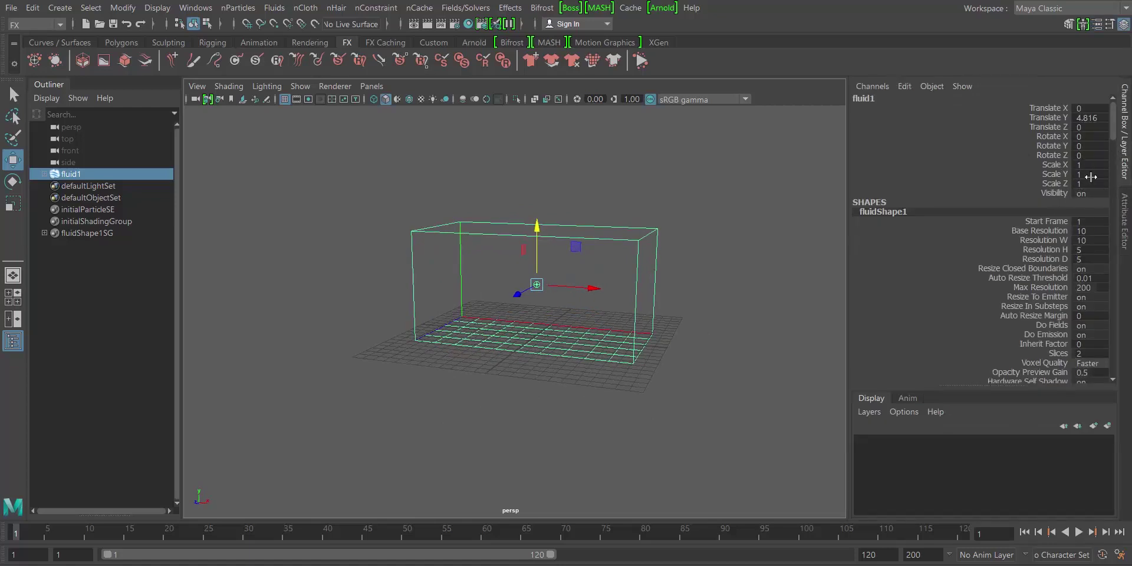
pyautogui.click(1126, 214)
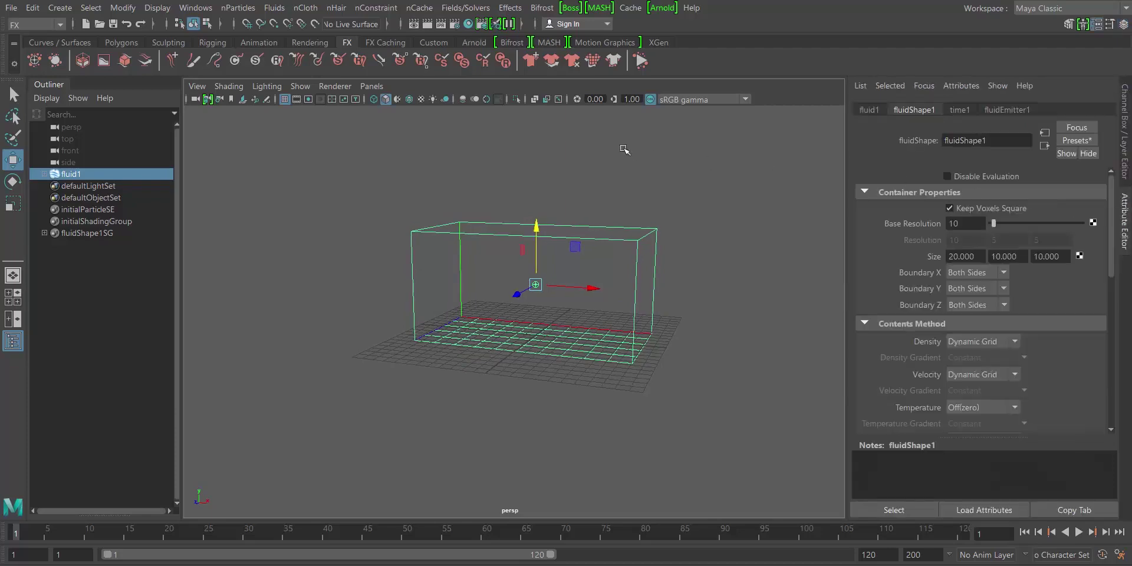
# - Create a polygon sphere at the origin and scale it up uniformly until it encloses the whole fluid container
pyautogui.moveTo(457, 230)
pyautogui.keyDown('alt'); pyautogui.mouseDown()
pyautogui.moveTo(432, 231)
pyautogui.moveTo(452, 228)
pyautogui.mouseUp(); pyautogui.keyUp('alt')
pyautogui.keyDown('alt'); pyautogui.moveTo(451, 229); pyautogui.dragTo(613, 199, button='right'); pyautogui.keyUp('alt')
pyautogui.keyDown('alt'); pyautogui.moveTo(478, 226); pyautogui.dragTo(509, 233); pyautogui.keyUp('alt')
pyautogui.keyDown('alt'); pyautogui.moveTo(649, 215); pyautogui.dragTo(448, 260, button='right'); pyautogui.keyUp('alt')
pyautogui.click(378, 266)
pyautogui.press('r')
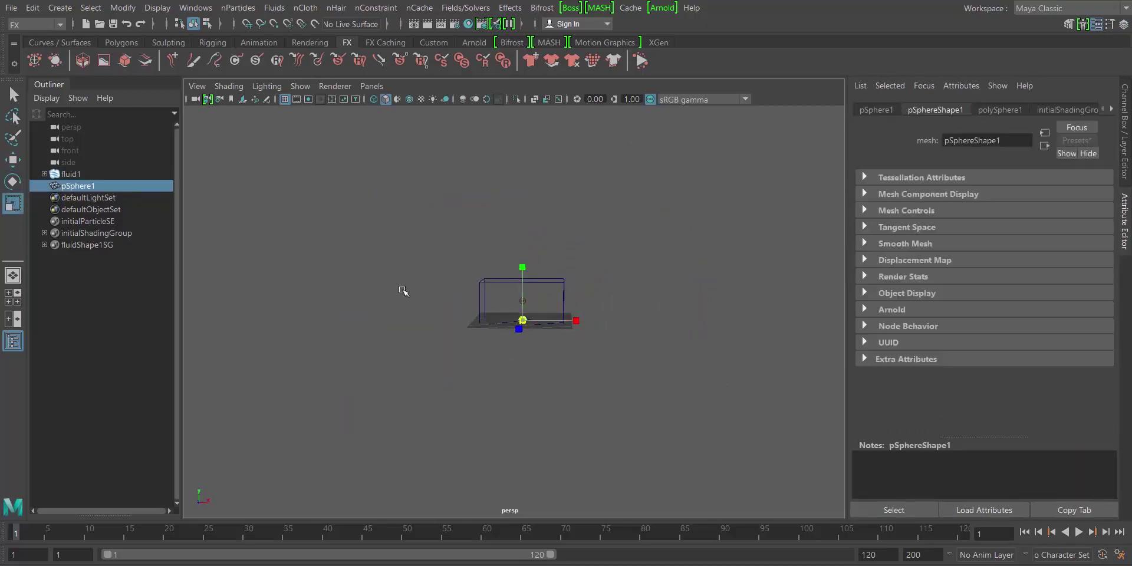
pyautogui.moveTo(405, 293); pyautogui.dragTo(660, 235, button='middle')
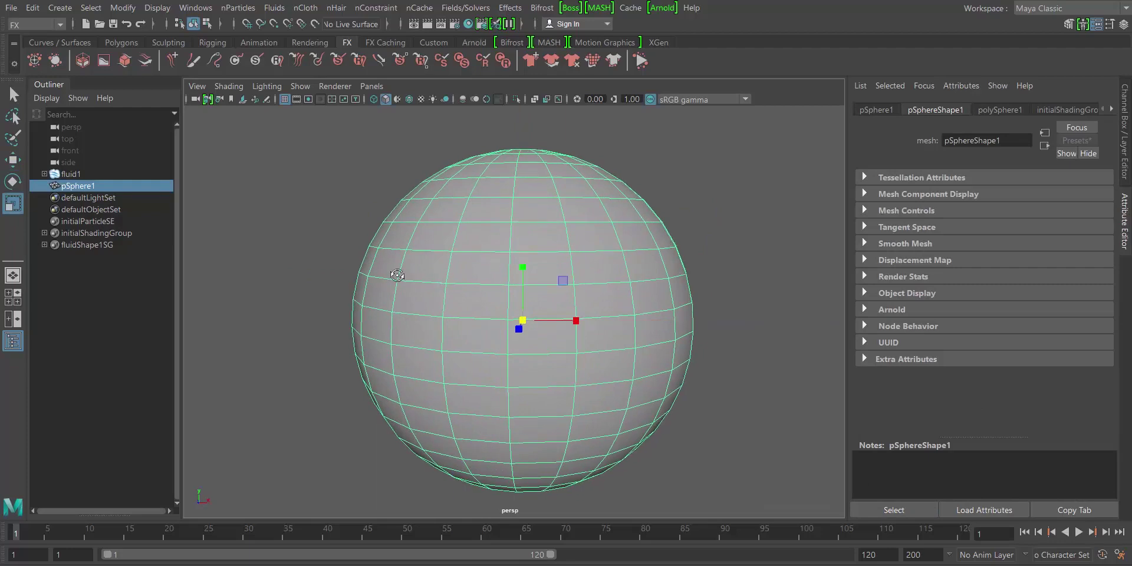
pyautogui.keyDown('alt'); pyautogui.moveTo(392, 275); pyautogui.dragTo(423, 309); pyautogui.keyUp('alt')
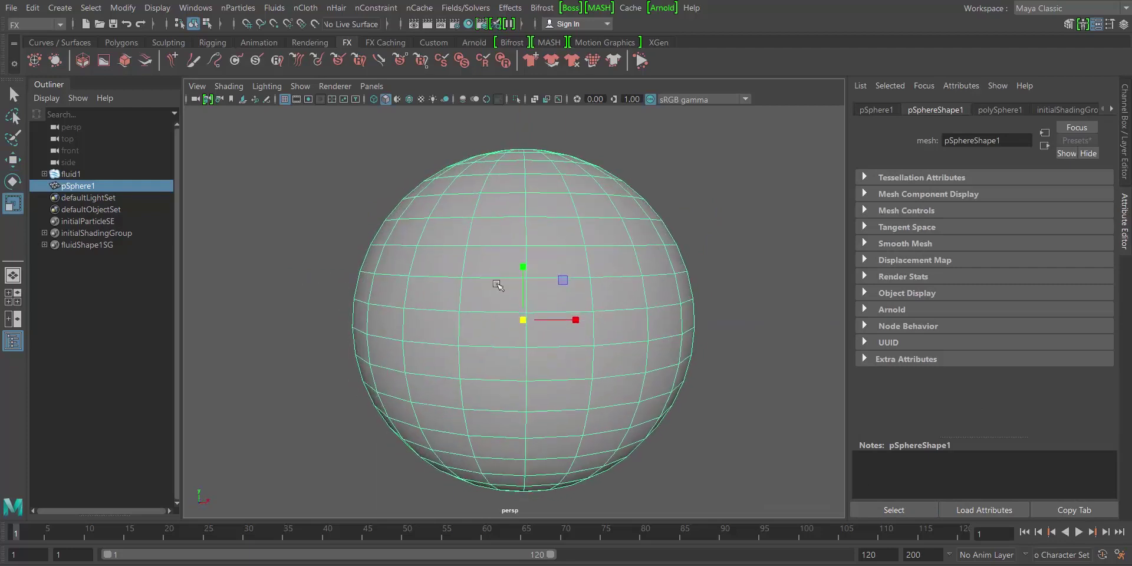
pyautogui.keyDown('alt'); pyautogui.moveTo(453, 237); pyautogui.dragTo(348, 242, button='right'); pyautogui.keyUp('alt')
pyautogui.keyDown('alt'); pyautogui.moveTo(348, 242); pyautogui.dragTo(361, 248); pyautogui.keyUp('alt')
pyautogui.keyDown('alt'); pyautogui.moveTo(362, 248); pyautogui.dragTo(632, 203, button='right'); pyautogui.keyUp('alt')
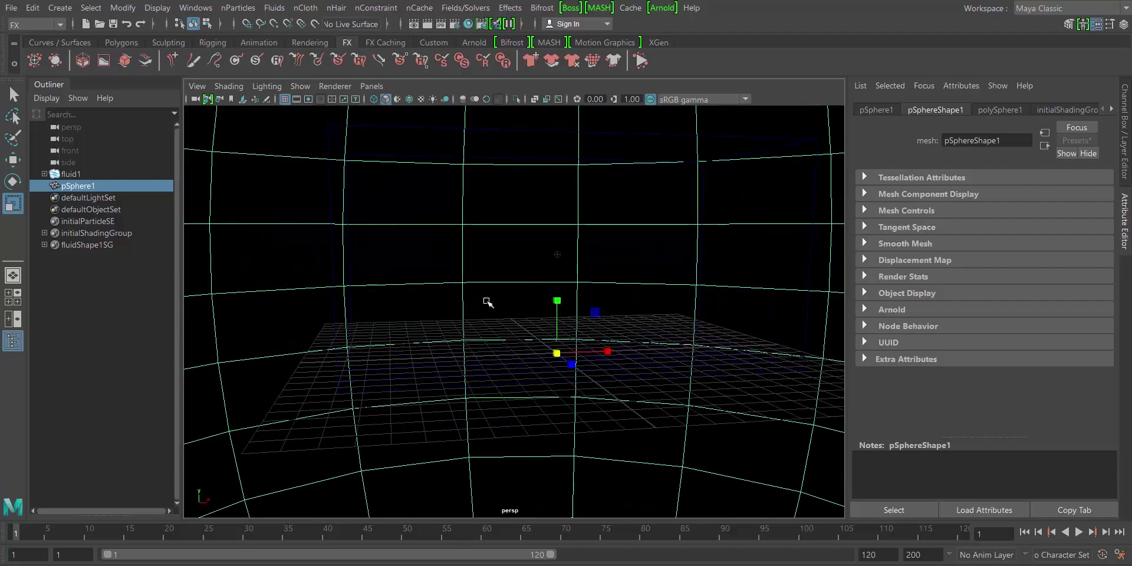
# - Select only the fluid container and scale it up uniformly to about 9.6 so it surrounds the sphere
pyautogui.keyDown('shift'); pyautogui.click(335, 317); pyautogui.keyUp('shift')
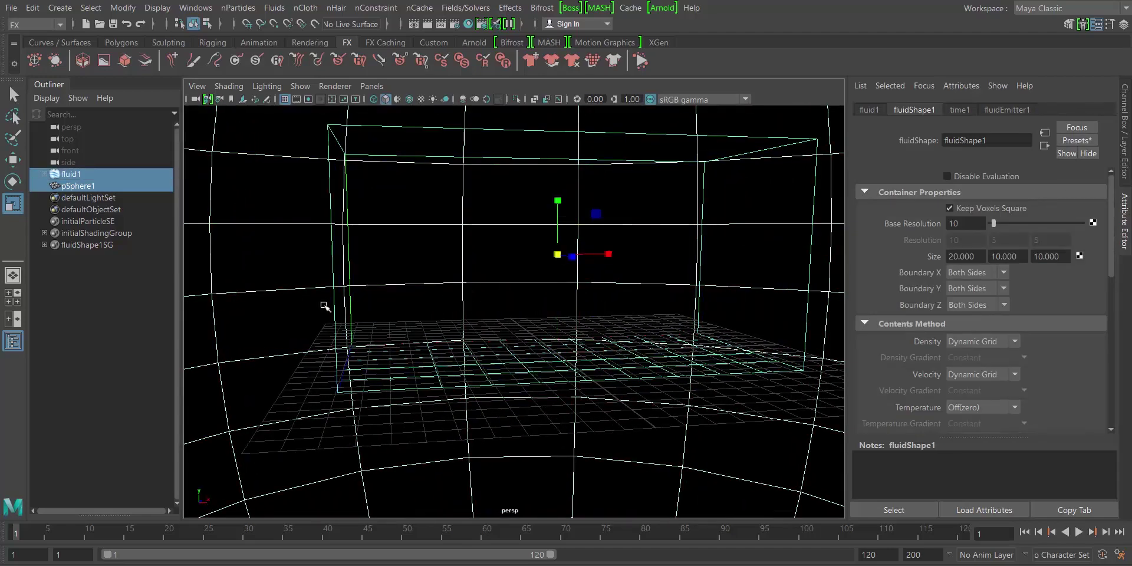
pyautogui.keyDown('shift'); pyautogui.click(339, 326); pyautogui.keyUp('shift')
pyautogui.keyDown('alt'); pyautogui.moveTo(462, 317); pyautogui.dragTo(594, 207, button='right'); pyautogui.keyUp('alt')
pyautogui.keyDown('alt'); pyautogui.moveTo(594, 206); pyautogui.dragTo(374, 316); pyautogui.keyUp('alt')
pyautogui.keyDown('alt'); pyautogui.moveTo(374, 316); pyautogui.dragTo(341, 296, button='right'); pyautogui.keyUp('alt')
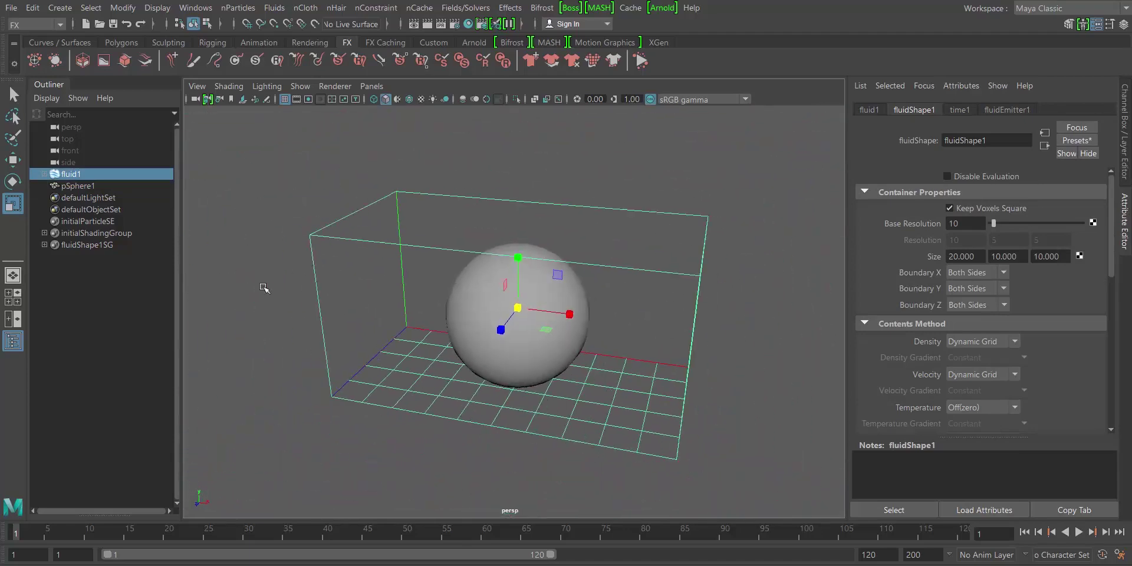
pyautogui.keyDown('alt'); pyautogui.moveTo(264, 288); pyautogui.dragTo(432, 263); pyautogui.keyUp('alt')
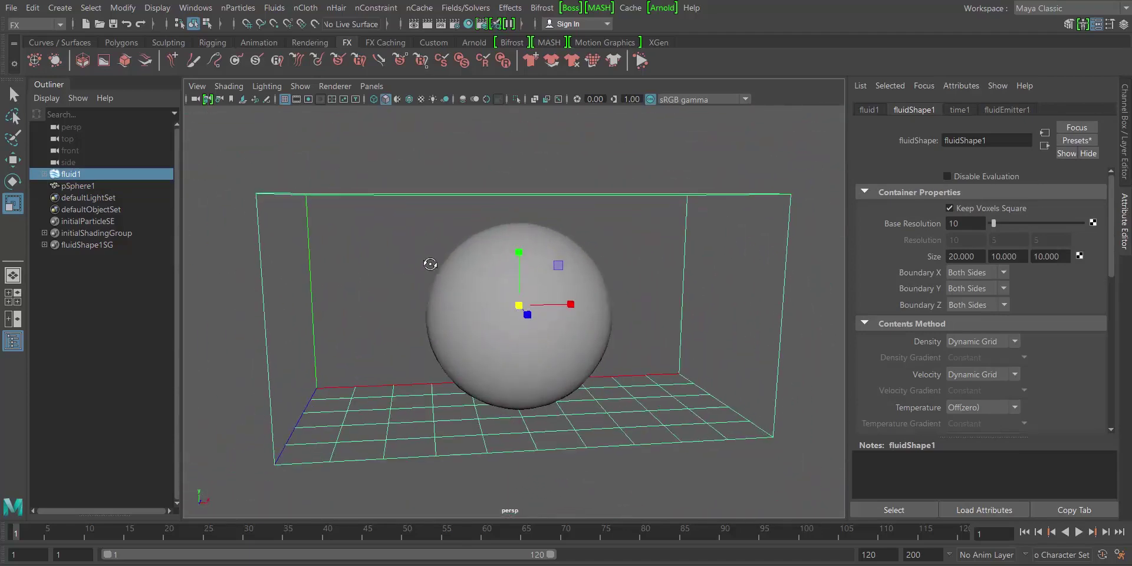
# - Reset the fluid container's X, Y and Z scale to 1
pyautogui.click(1124, 177)
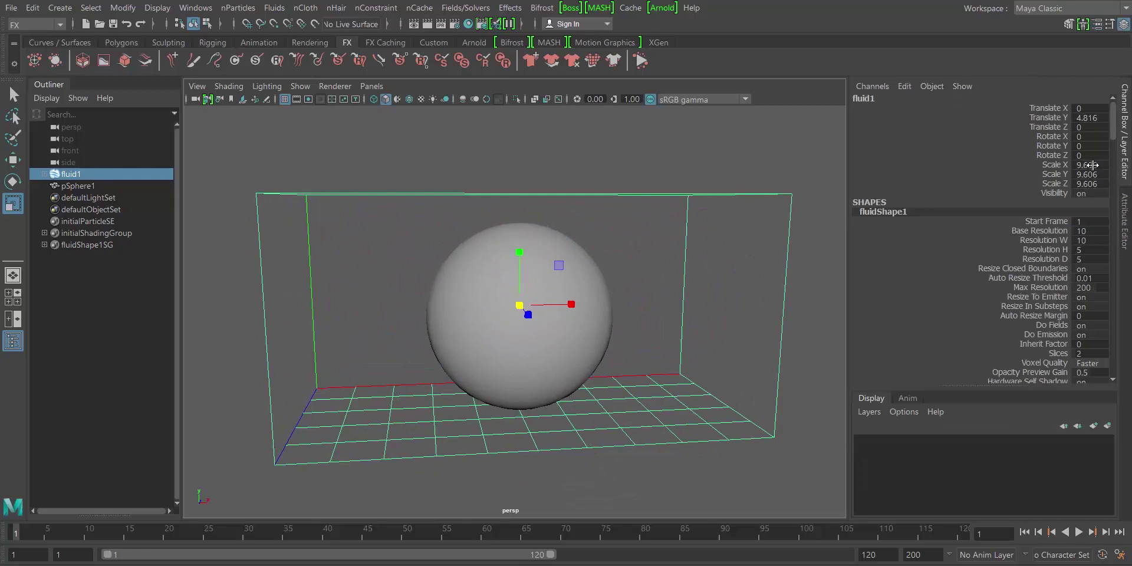
pyautogui.moveTo(1091, 165); pyautogui.dragTo(1079, 187)
pyautogui.write('1')
pyautogui.press('Return')
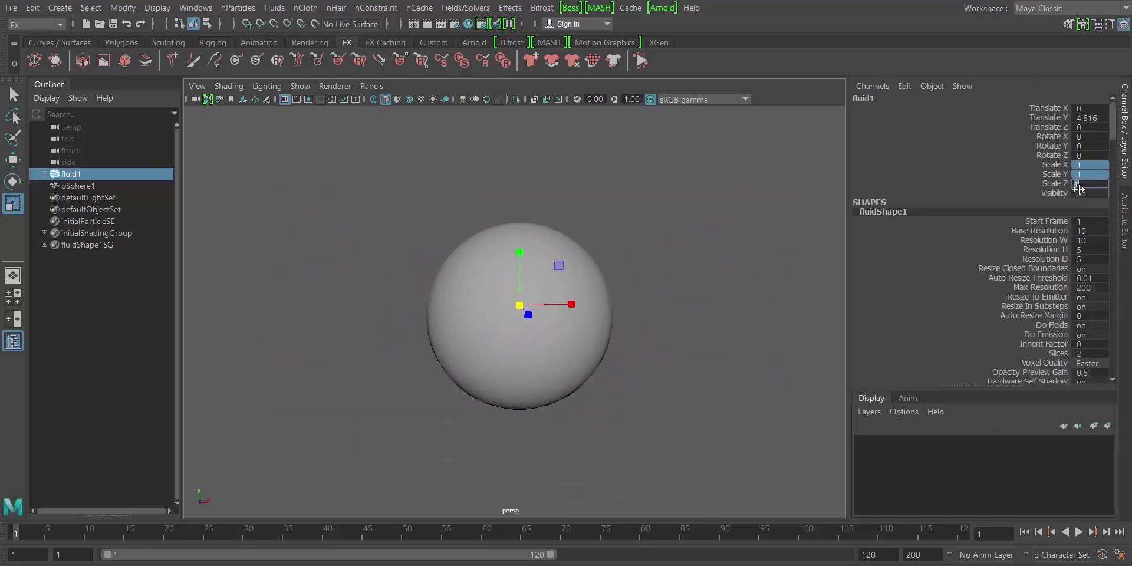
# - Set the fluid container's size to 200 × 200 × 200 and frame it in the view
pyautogui.click(1120, 214)
pyautogui.moveTo(983, 256); pyautogui.dragTo(900, 258)
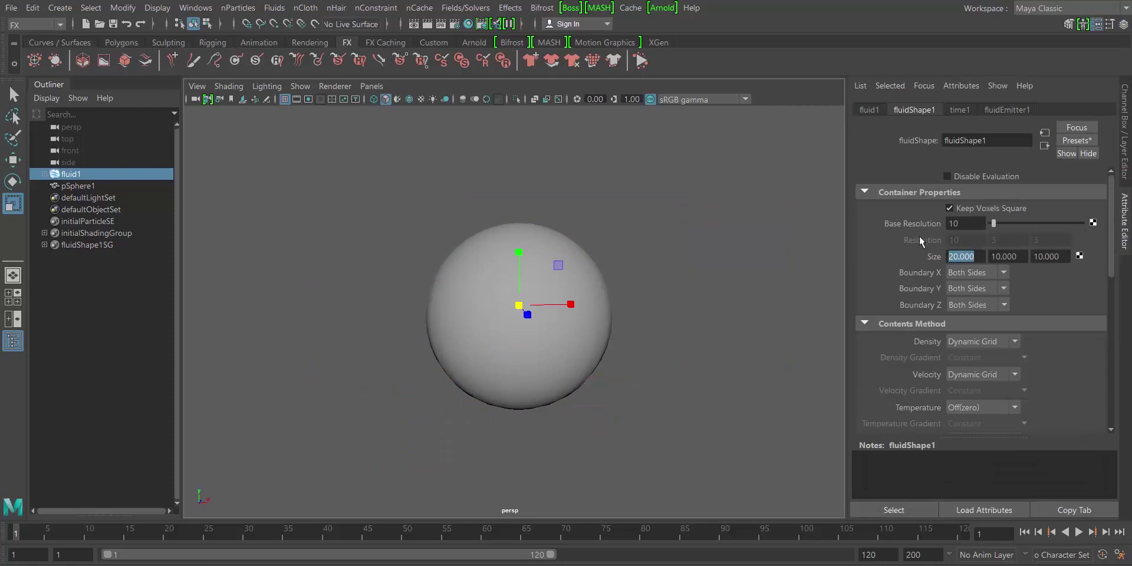
pyautogui.press('Tab')
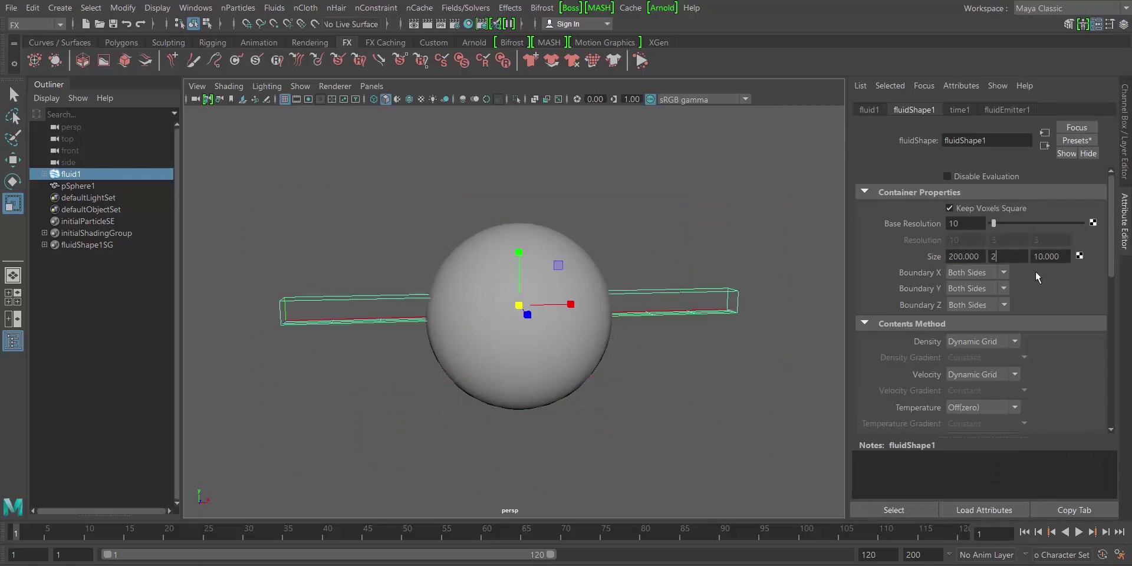
pyautogui.write('200')
pyautogui.press('Tab')
pyautogui.write('200')
pyautogui.press('Return')
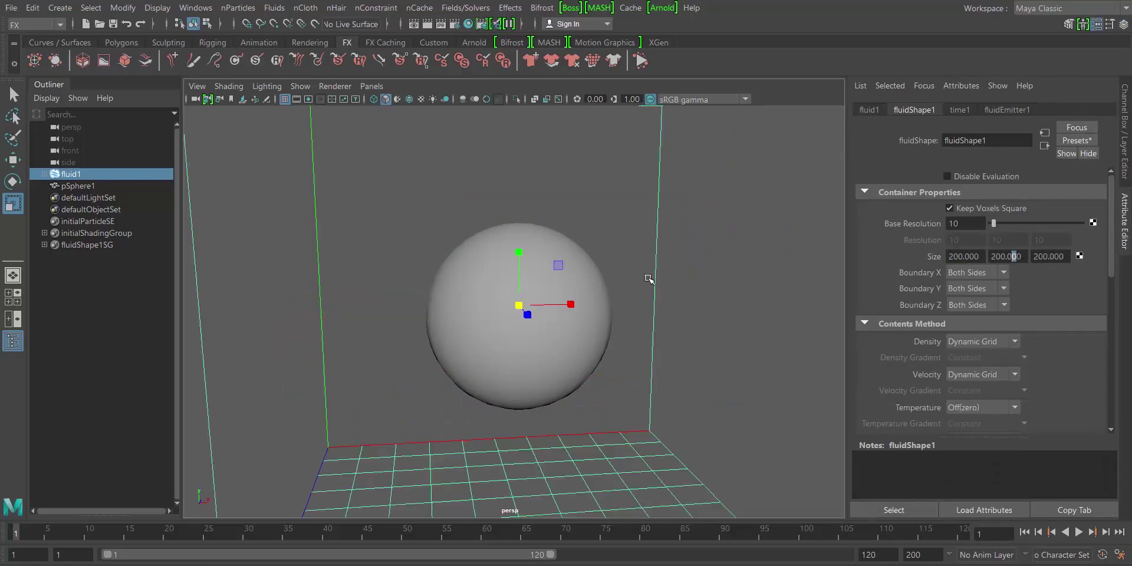
pyautogui.press('f')
pyautogui.keyDown('alt'); pyautogui.moveTo(357, 247); pyautogui.dragTo(404, 278); pyautogui.keyUp('alt')
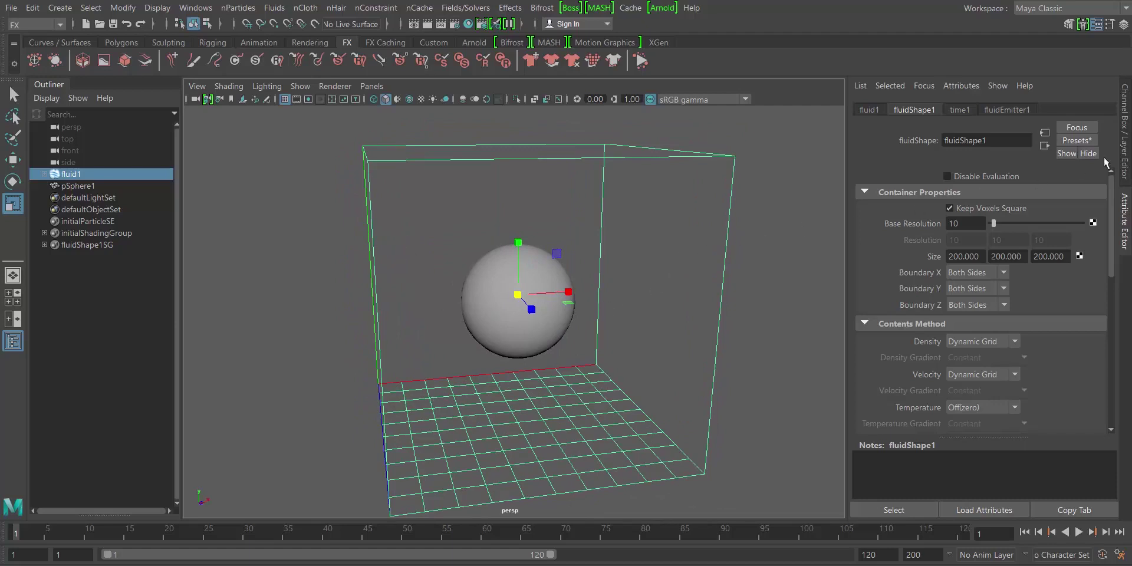
# - Check the fluid container's transform scale against its size and base resolution, viewing it around the sphere
pyautogui.click(1123, 158)
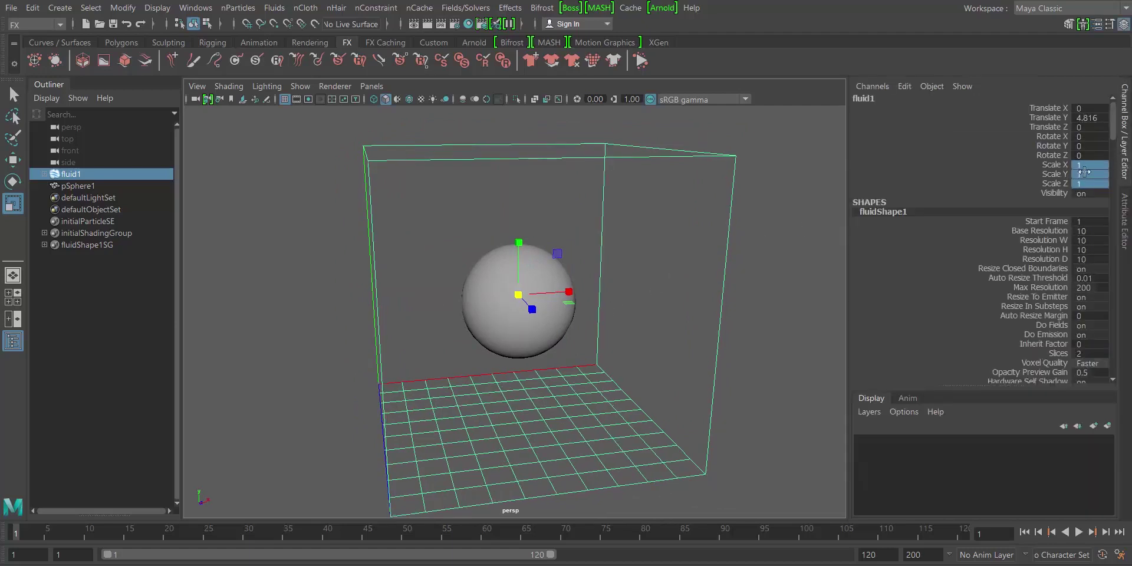
pyautogui.click(1124, 216)
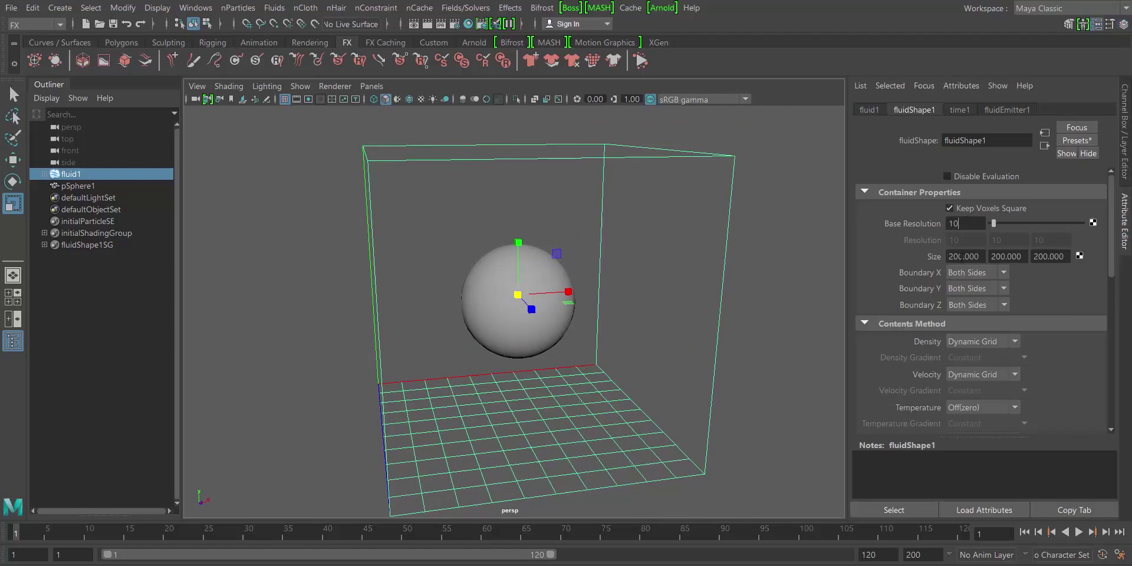
pyautogui.keyDown('alt'); pyautogui.moveTo(613, 257); pyautogui.dragTo(643, 255, button='middle'); pyautogui.keyUp('alt')
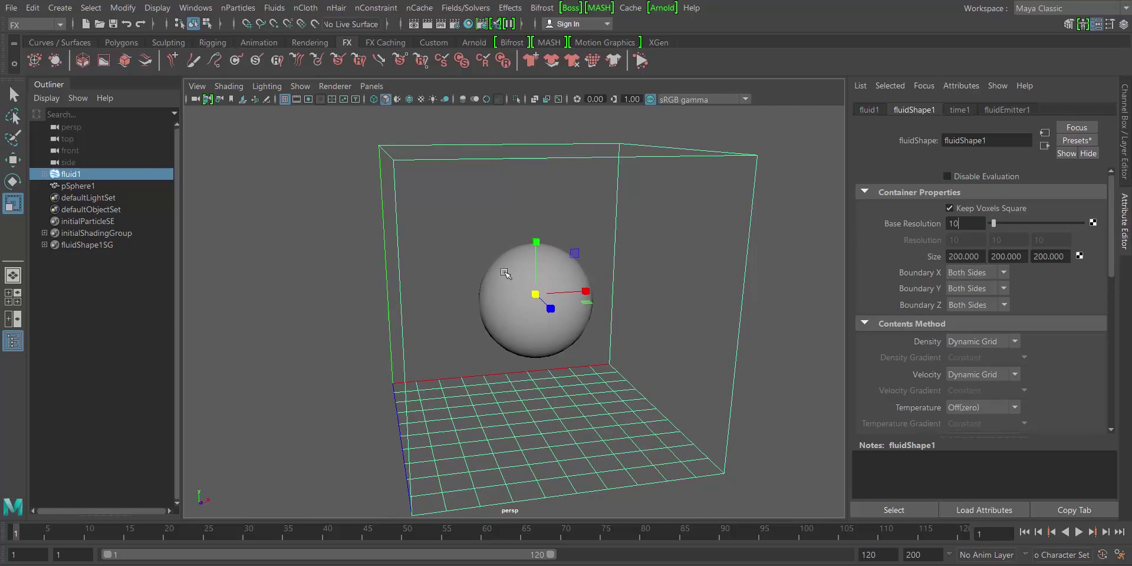
pyautogui.keyDown('alt'); pyautogui.moveTo(507, 274); pyautogui.dragTo(453, 278); pyautogui.keyUp('alt')
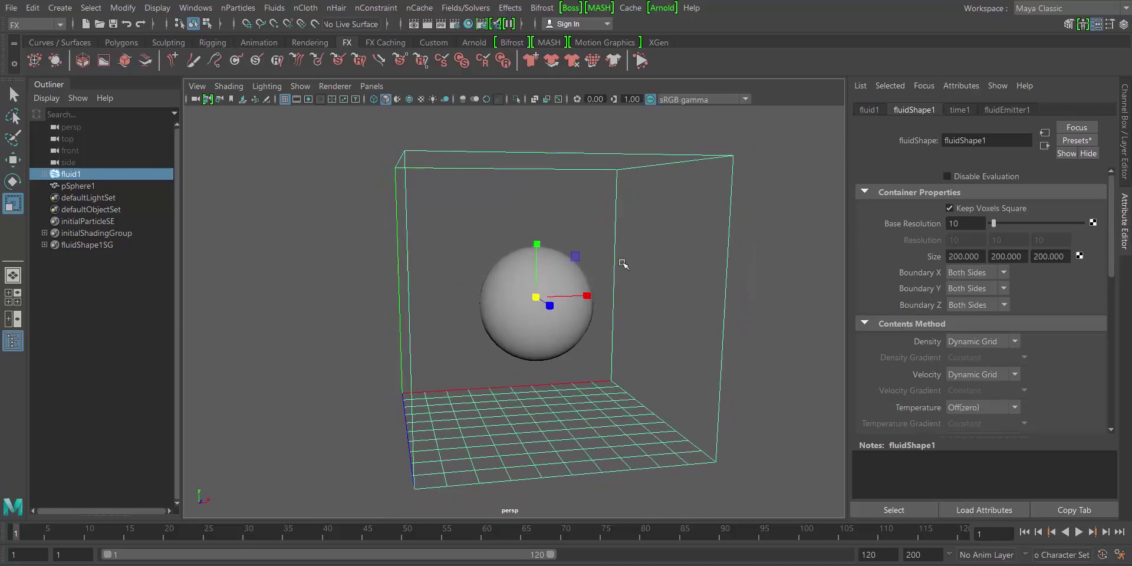
# - Return the fluid container's transform scale to 1 on X, Y and Z
pyautogui.click(1116, 172)
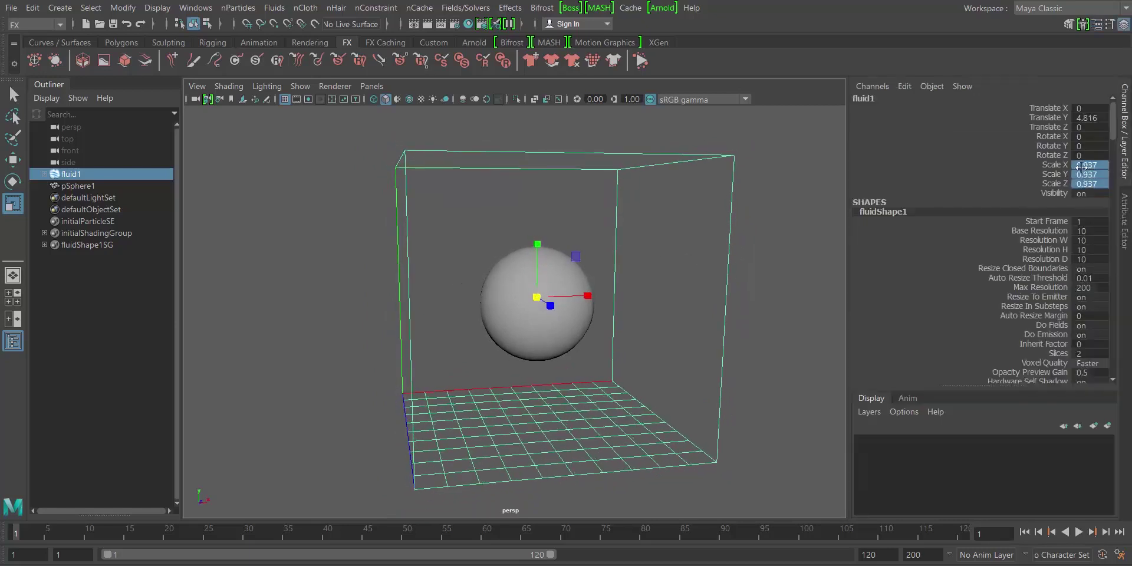
pyautogui.moveTo(1084, 165); pyautogui.dragTo(1075, 184)
pyautogui.write('1')
pyautogui.press('Return')
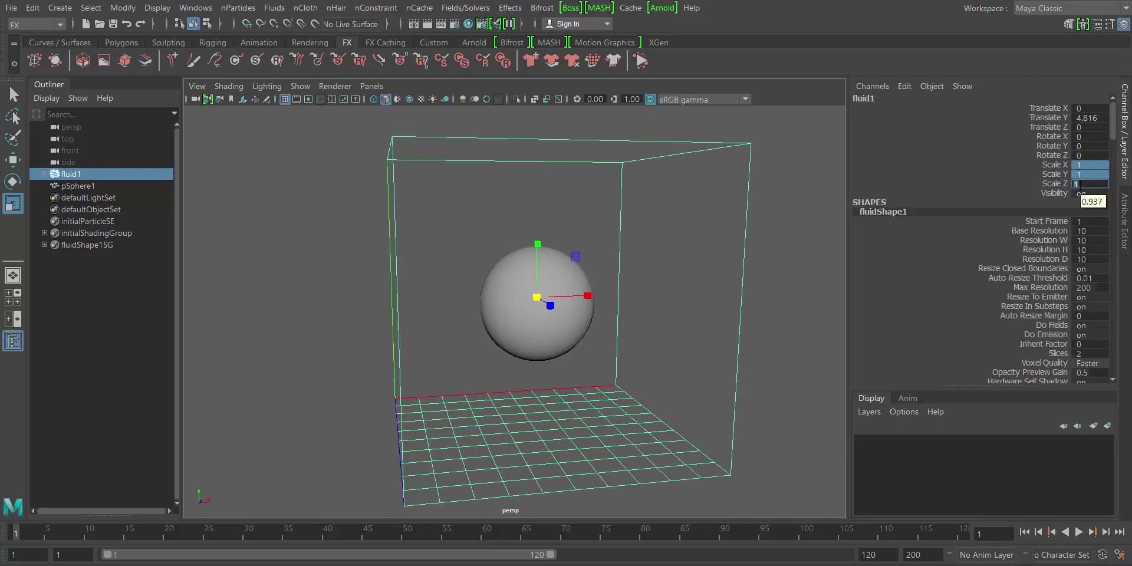
# - Delete the polygon sphere inside the fluid container
pyautogui.click(495, 276)
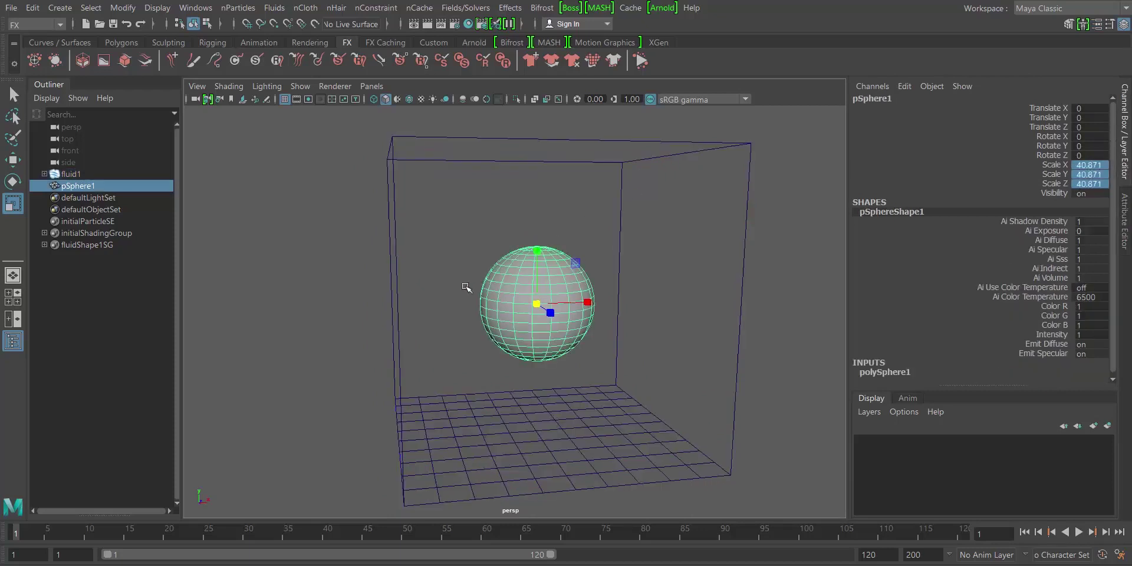
pyautogui.press('Delete')
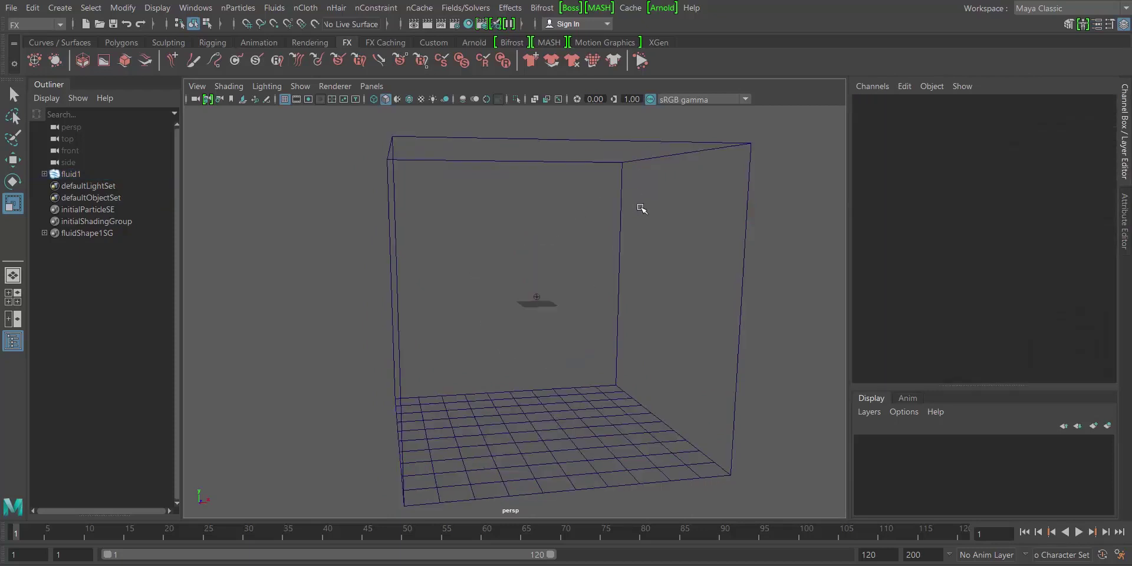
# - Set the fluid container's size to 10 × 10 × 10 and frame it in the perspective view
pyautogui.moveTo(635, 204); pyautogui.dragTo(590, 227)
pyautogui.click(1124, 212)
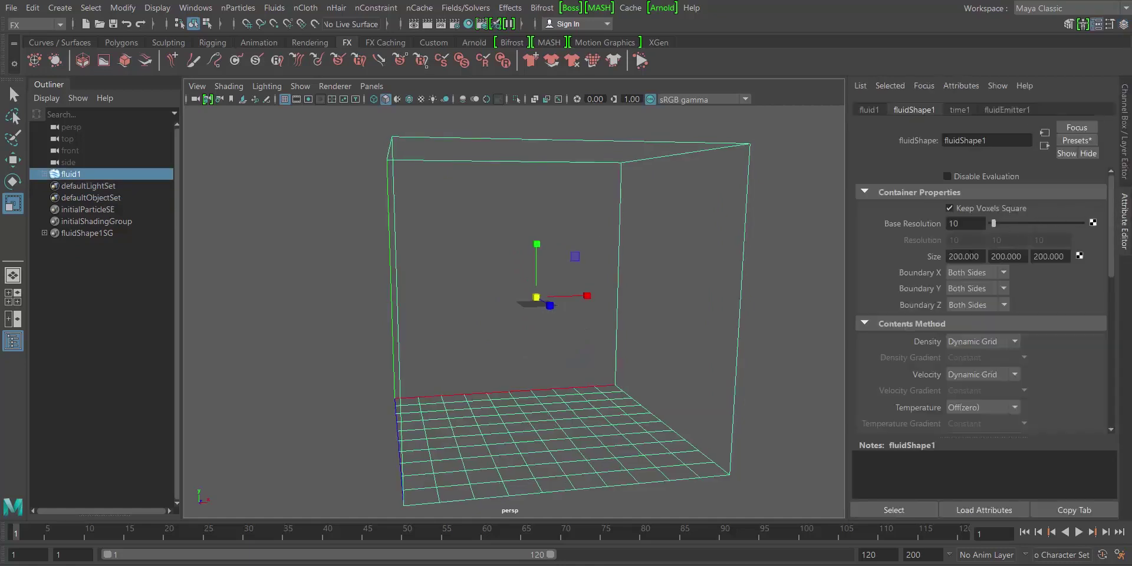
pyautogui.click(964, 257)
pyautogui.write('10')
pyautogui.press('Tab')
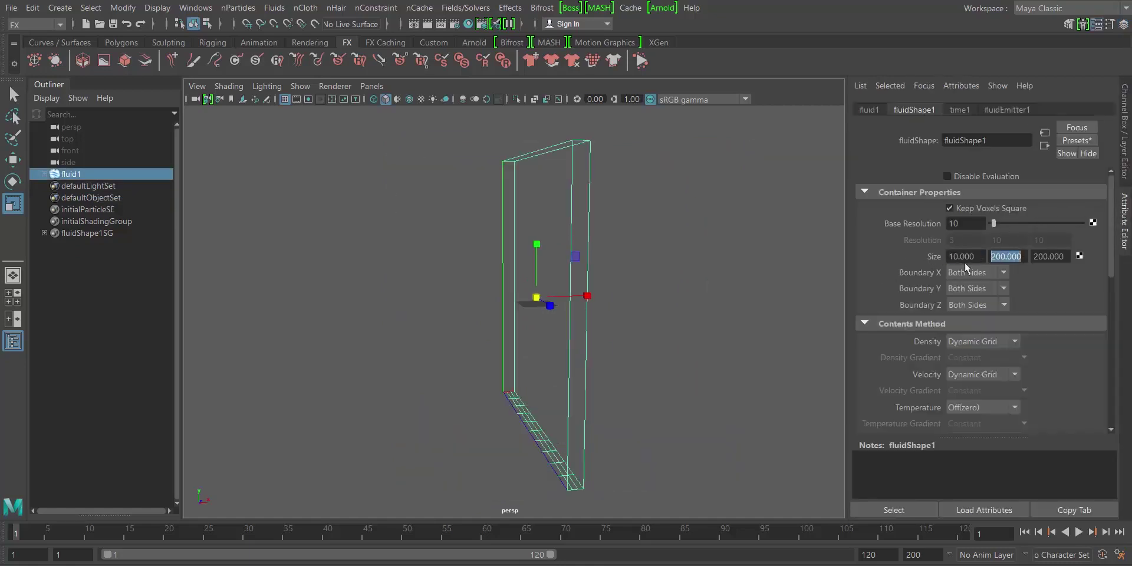
pyautogui.write('10')
pyautogui.press('Tab')
pyautogui.write('10')
pyautogui.press('Return')
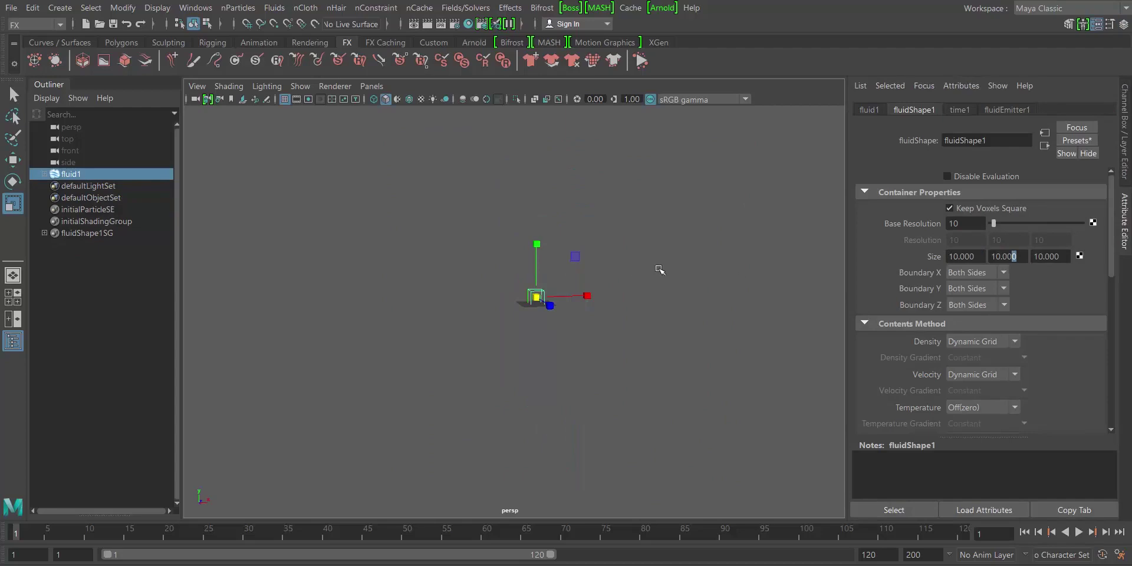
pyautogui.press('f')
pyautogui.keyDown('alt'); pyautogui.moveTo(423, 302); pyautogui.dragTo(543, 303); pyautogui.keyUp('alt')
pyautogui.keyDown('alt'); pyautogui.moveTo(573, 240); pyautogui.dragTo(579, 280); pyautogui.keyUp('alt')
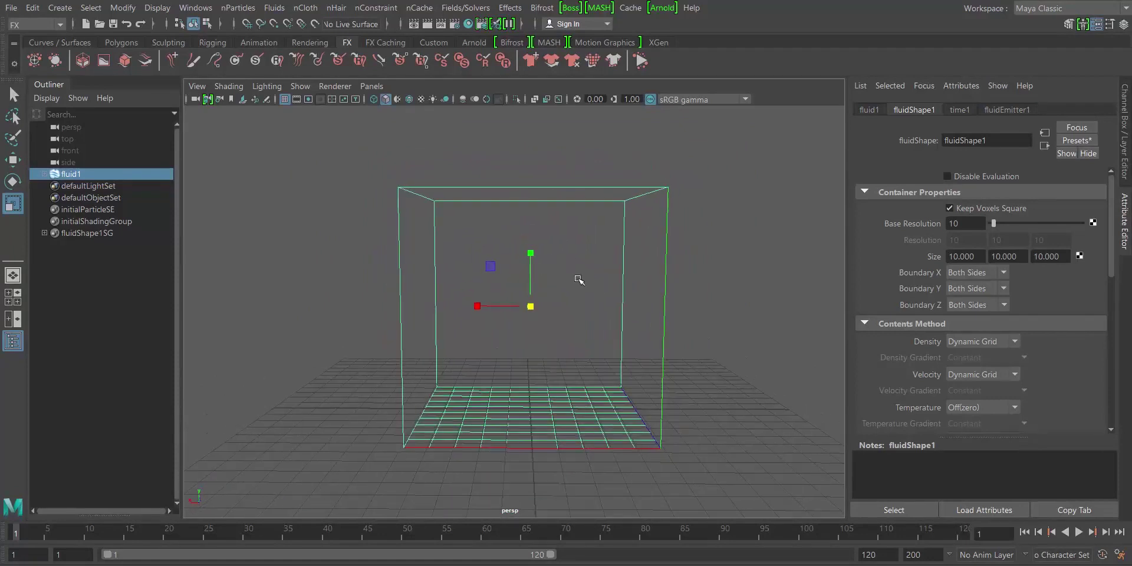
# - Examine the fluid container's base resolution in relation to its size values
pyautogui.click(966, 224)
pyautogui.click(970, 229)
pyautogui.moveTo(960, 223); pyautogui.dragTo(932, 224)
pyautogui.click(969, 225)
pyautogui.moveTo(970, 223); pyautogui.dragTo(901, 226)
pyautogui.click(965, 224)
pyautogui.click(965, 226)
pyautogui.moveTo(957, 226); pyautogui.dragTo(944, 227)
pyautogui.click(974, 223)
pyautogui.click(965, 256)
# - Set the fluid container's X size to 20, keeping voxels square
pyautogui.keyDown('alt'); pyautogui.moveTo(705, 245); pyautogui.dragTo(585, 254, button='right'); pyautogui.keyUp('alt')
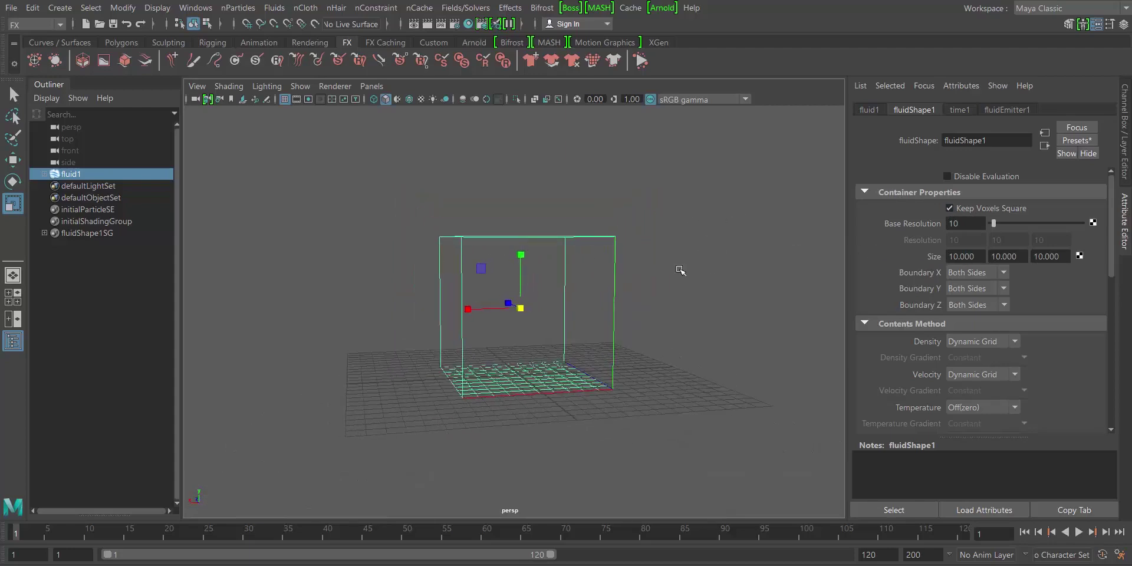
pyautogui.keyDown('alt'); pyautogui.moveTo(677, 271); pyautogui.dragTo(510, 301); pyautogui.keyUp('alt')
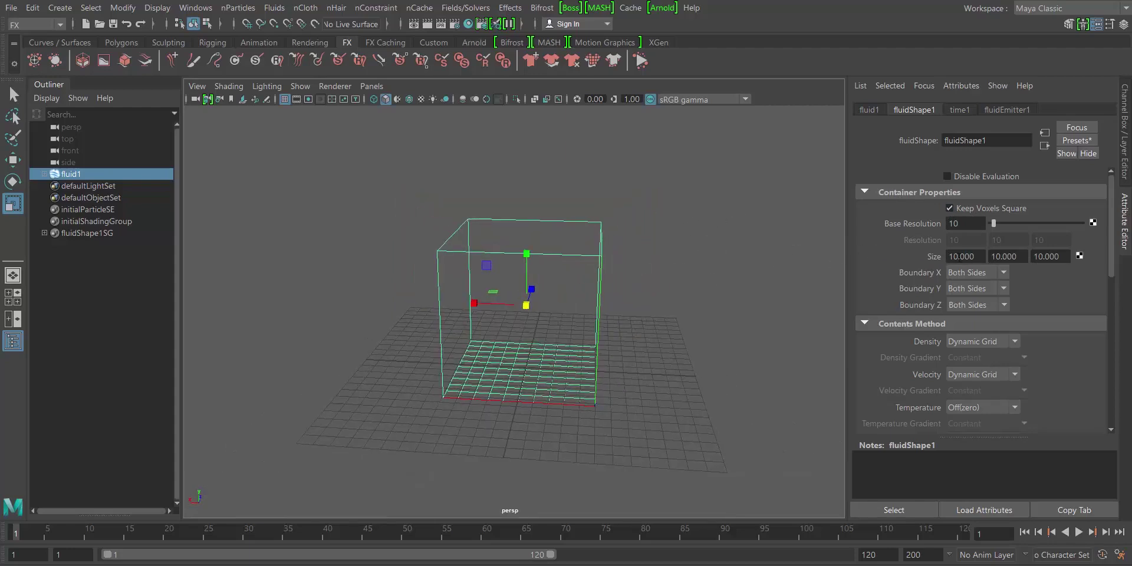
pyautogui.doubleClick(976, 256)
pyautogui.write('20')
pyautogui.press('Return')
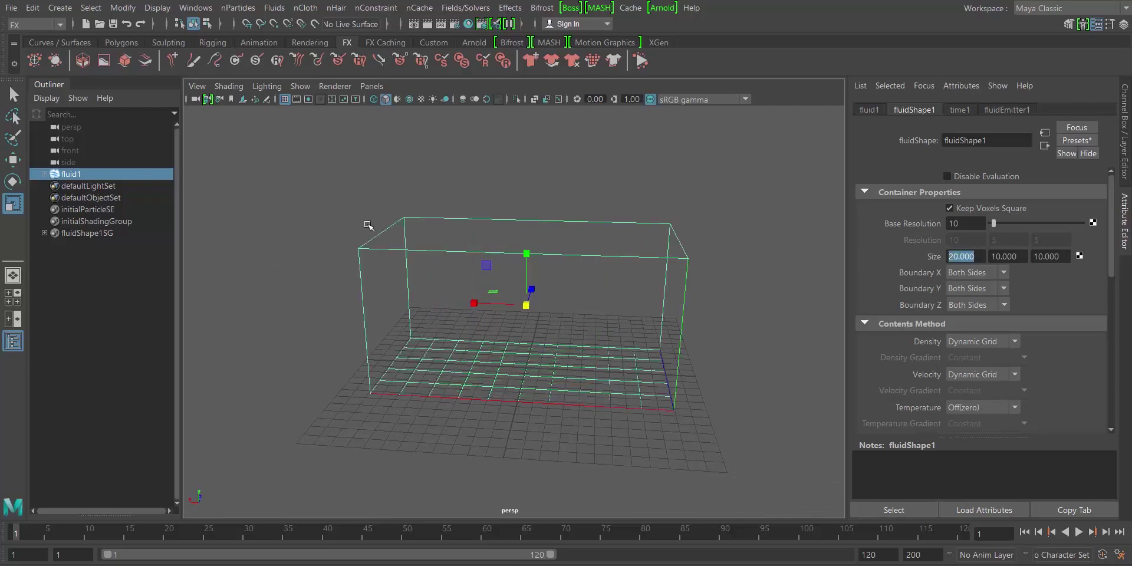
pyautogui.keyDown('alt'); pyautogui.moveTo(366, 224); pyautogui.dragTo(566, 171); pyautogui.keyUp('alt')
pyautogui.keyDown('alt'); pyautogui.moveTo(645, 207); pyautogui.dragTo(764, 229); pyautogui.keyUp('alt')
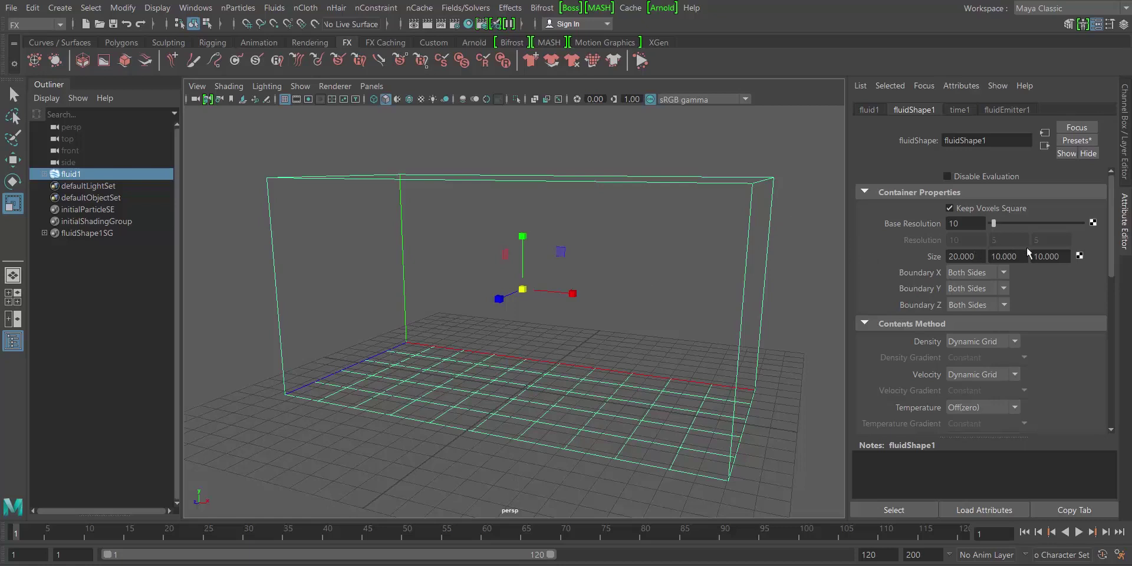
# - Set the fluid container's base resolution to 100
pyautogui.moveTo(977, 261); pyautogui.dragTo(887, 272)
pyautogui.click(976, 257)
pyautogui.moveTo(980, 256); pyautogui.dragTo(948, 260)
pyautogui.moveTo(1026, 257); pyautogui.dragTo(990, 258)
pyautogui.moveTo(1065, 257); pyautogui.dragTo(945, 260)
pyautogui.click(974, 258)
pyautogui.click(930, 280)
pyautogui.write('0')
pyautogui.press('Return')
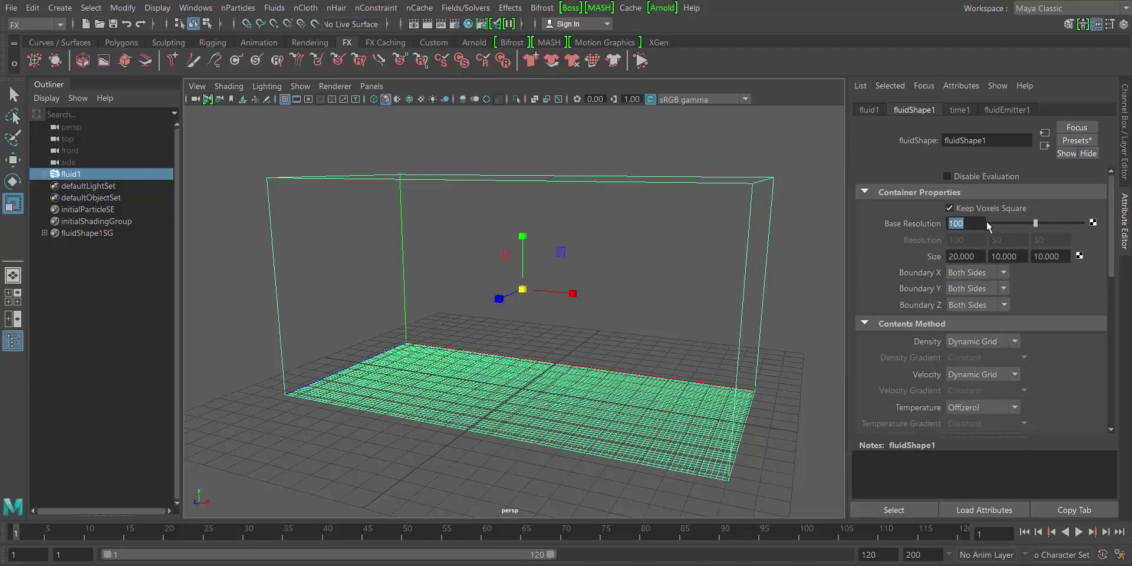
# - Raise the fluid container's base resolution to 200
pyautogui.click(961, 225)
pyautogui.doubleClick(976, 256)
pyautogui.click(961, 226)
pyautogui.click(978, 256)
pyautogui.moveTo(977, 257); pyautogui.dragTo(950, 257)
pyautogui.click(958, 257)
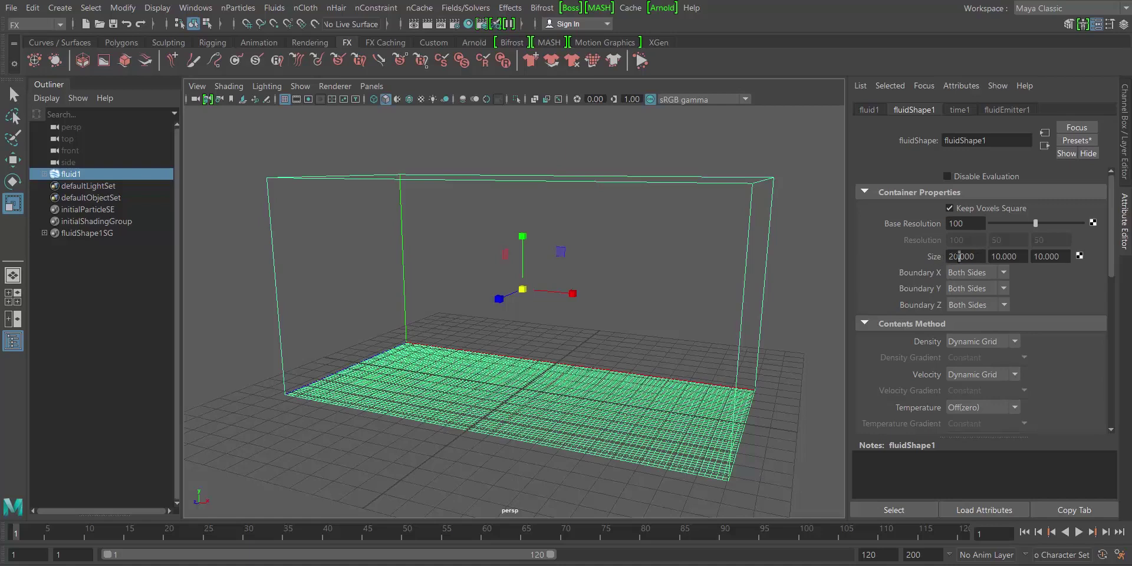
pyautogui.doubleClick(971, 228)
pyautogui.write('200')
pyautogui.press('Return')
# - Inspect the container's voxel grid from several angles and check its transform scale against its size and resolution attributes
pyautogui.keyDown('alt'); pyautogui.moveTo(363, 293); pyautogui.dragTo(410, 245); pyautogui.keyUp('alt')
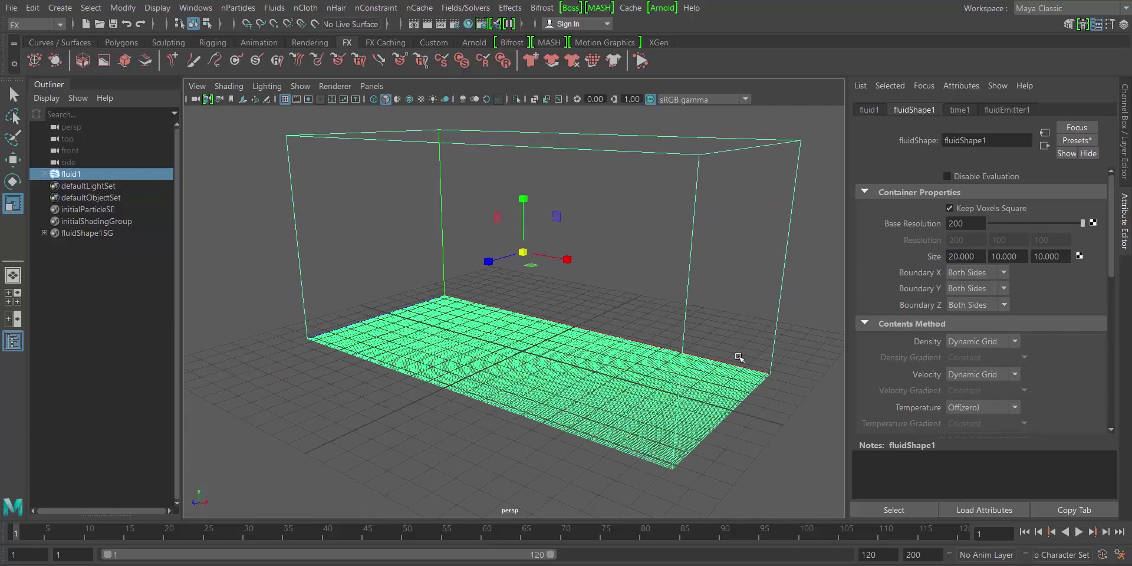
pyautogui.keyDown('alt'); pyautogui.moveTo(396, 322); pyautogui.dragTo(381, 313); pyautogui.keyUp('alt')
pyautogui.keyDown('alt'); pyautogui.moveTo(423, 233); pyautogui.dragTo(439, 266); pyautogui.keyUp('alt')
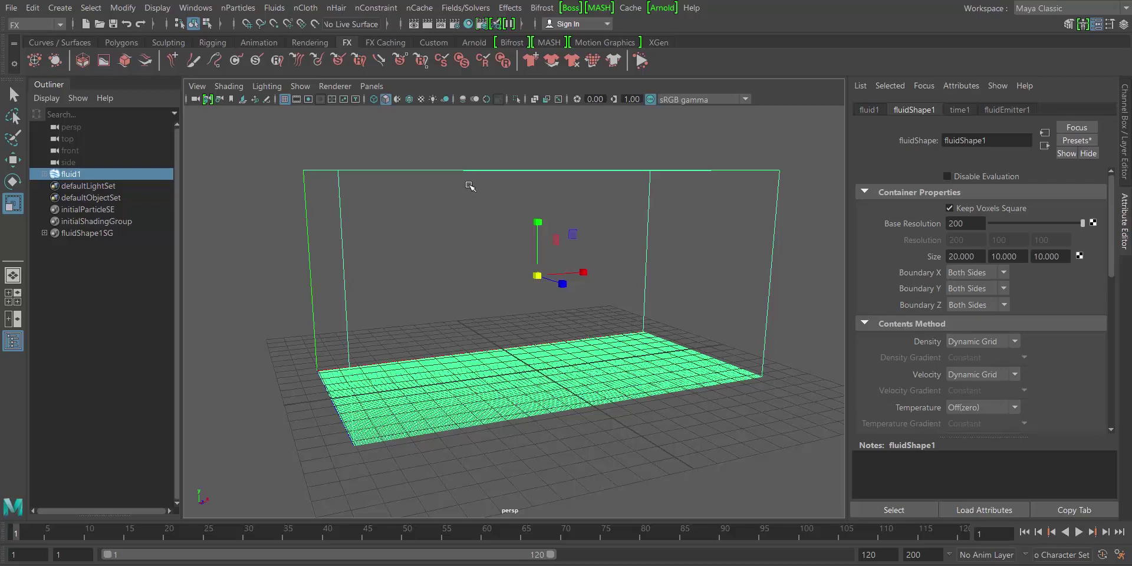
pyautogui.click(1120, 152)
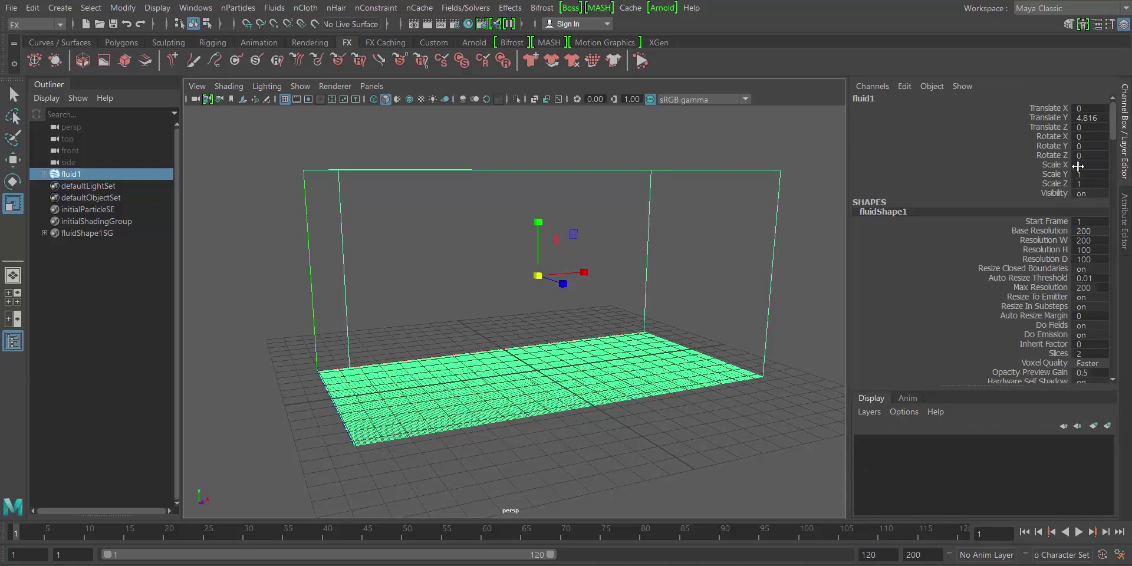
pyautogui.click(1118, 206)
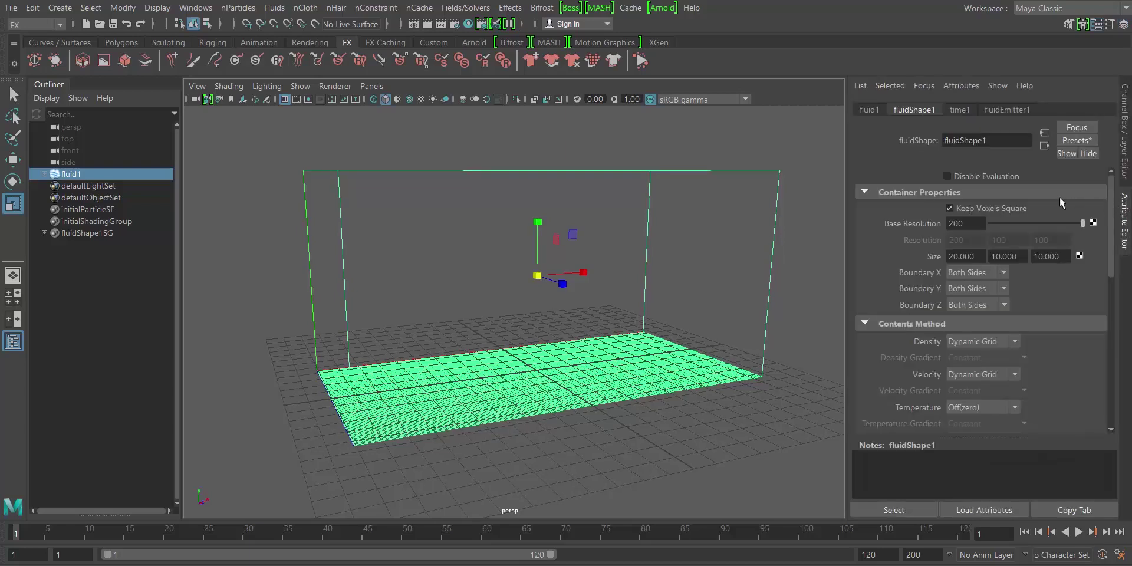